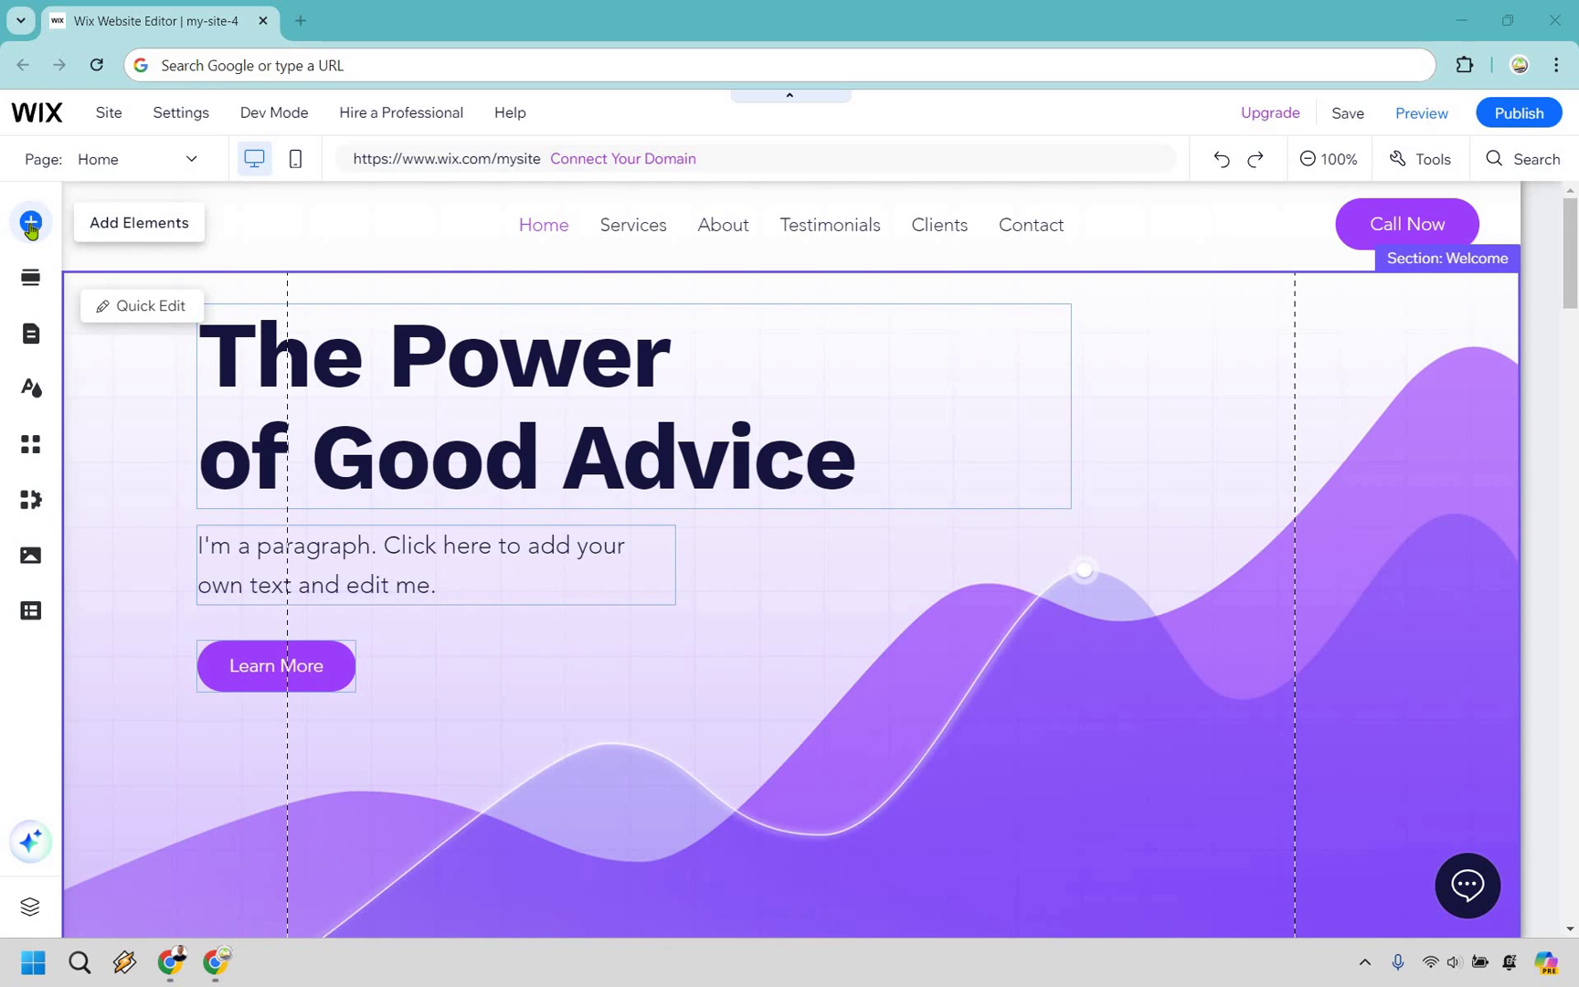
Step: Add Wix Blog to the site from Add Elements, creating Blog and Search Results pages
left_click(30, 228)
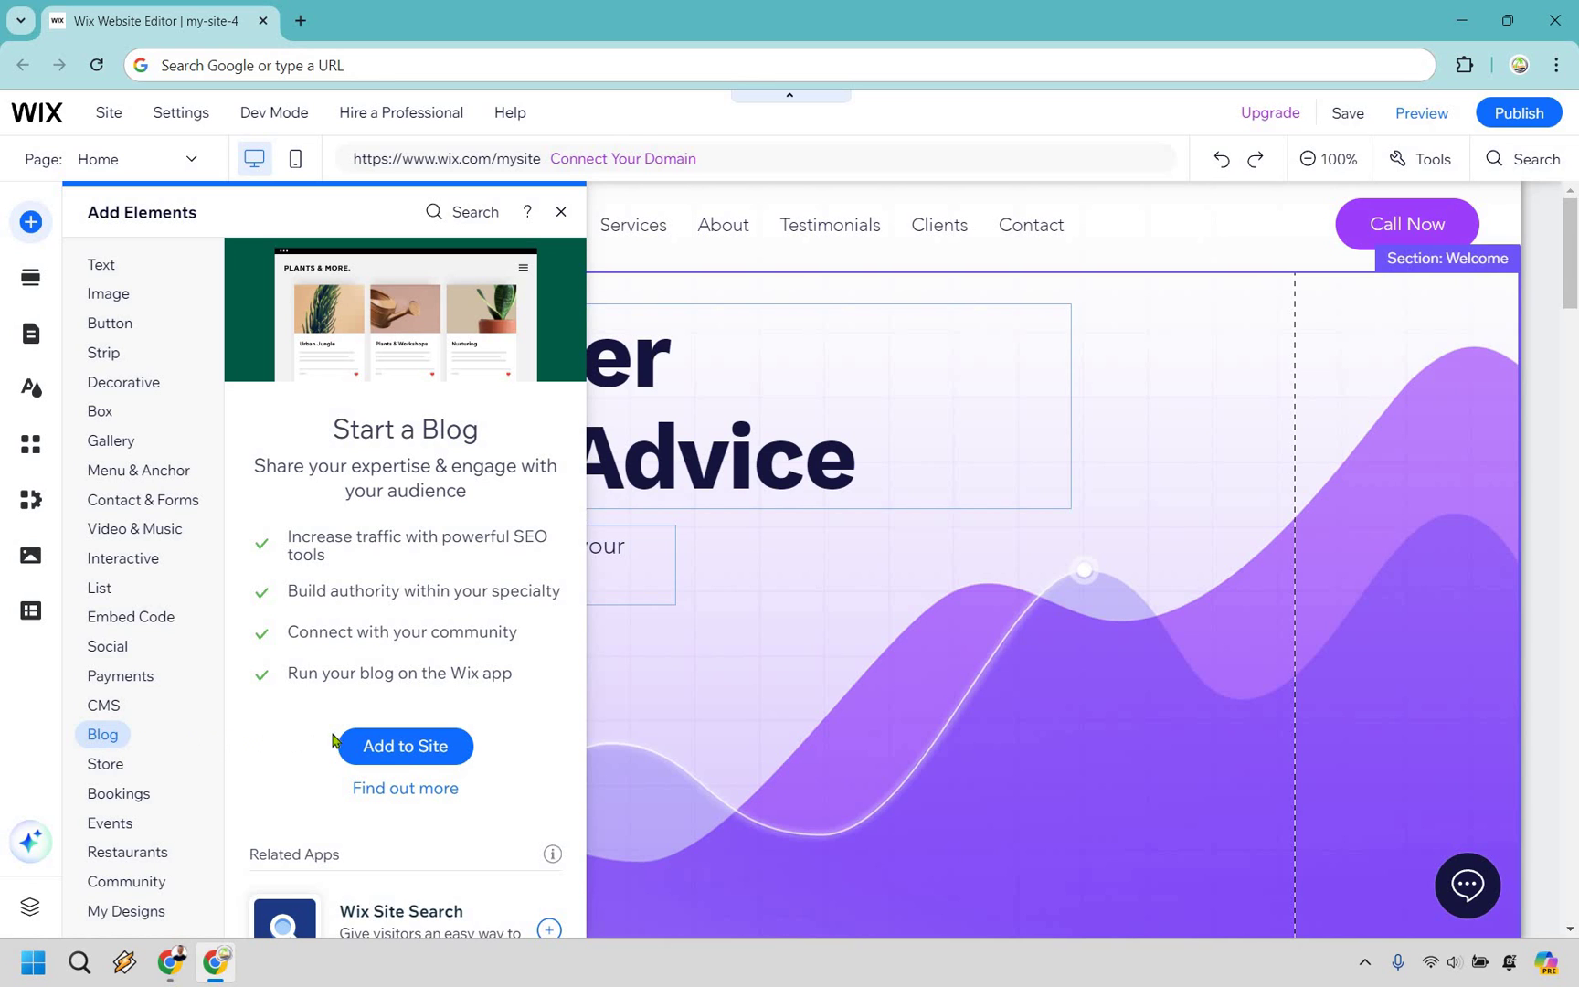
left_click(427, 751)
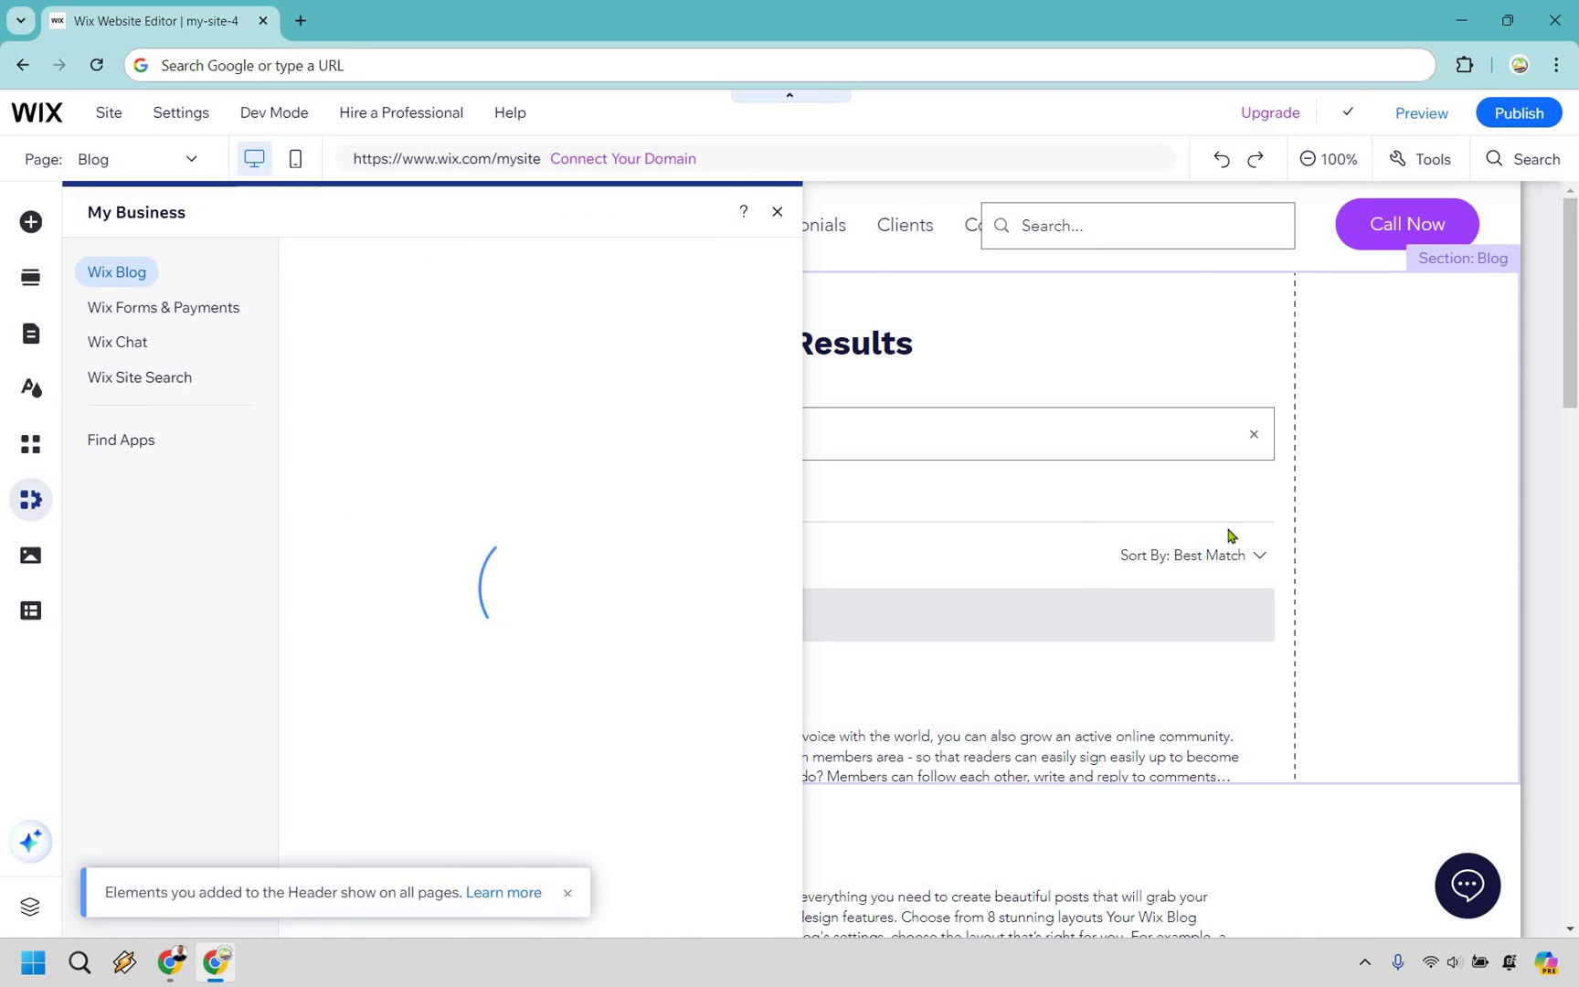
Step: Select the blog feed on the Blog page and open its settings panel
left_click(1435, 475)
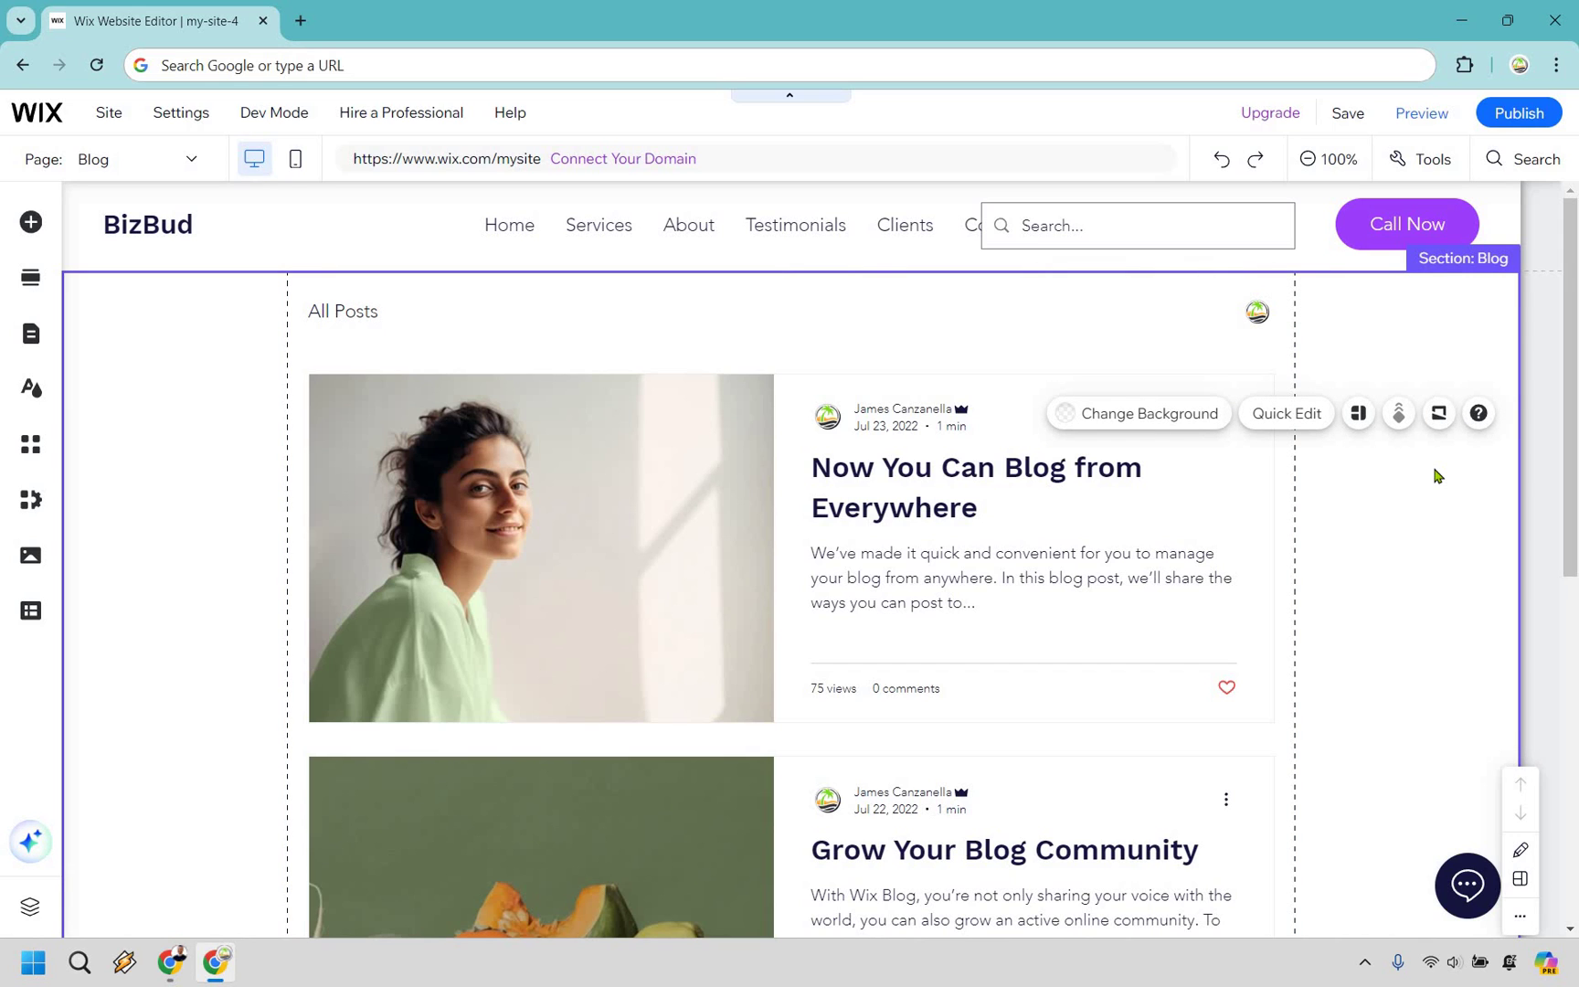
left_click(1107, 325)
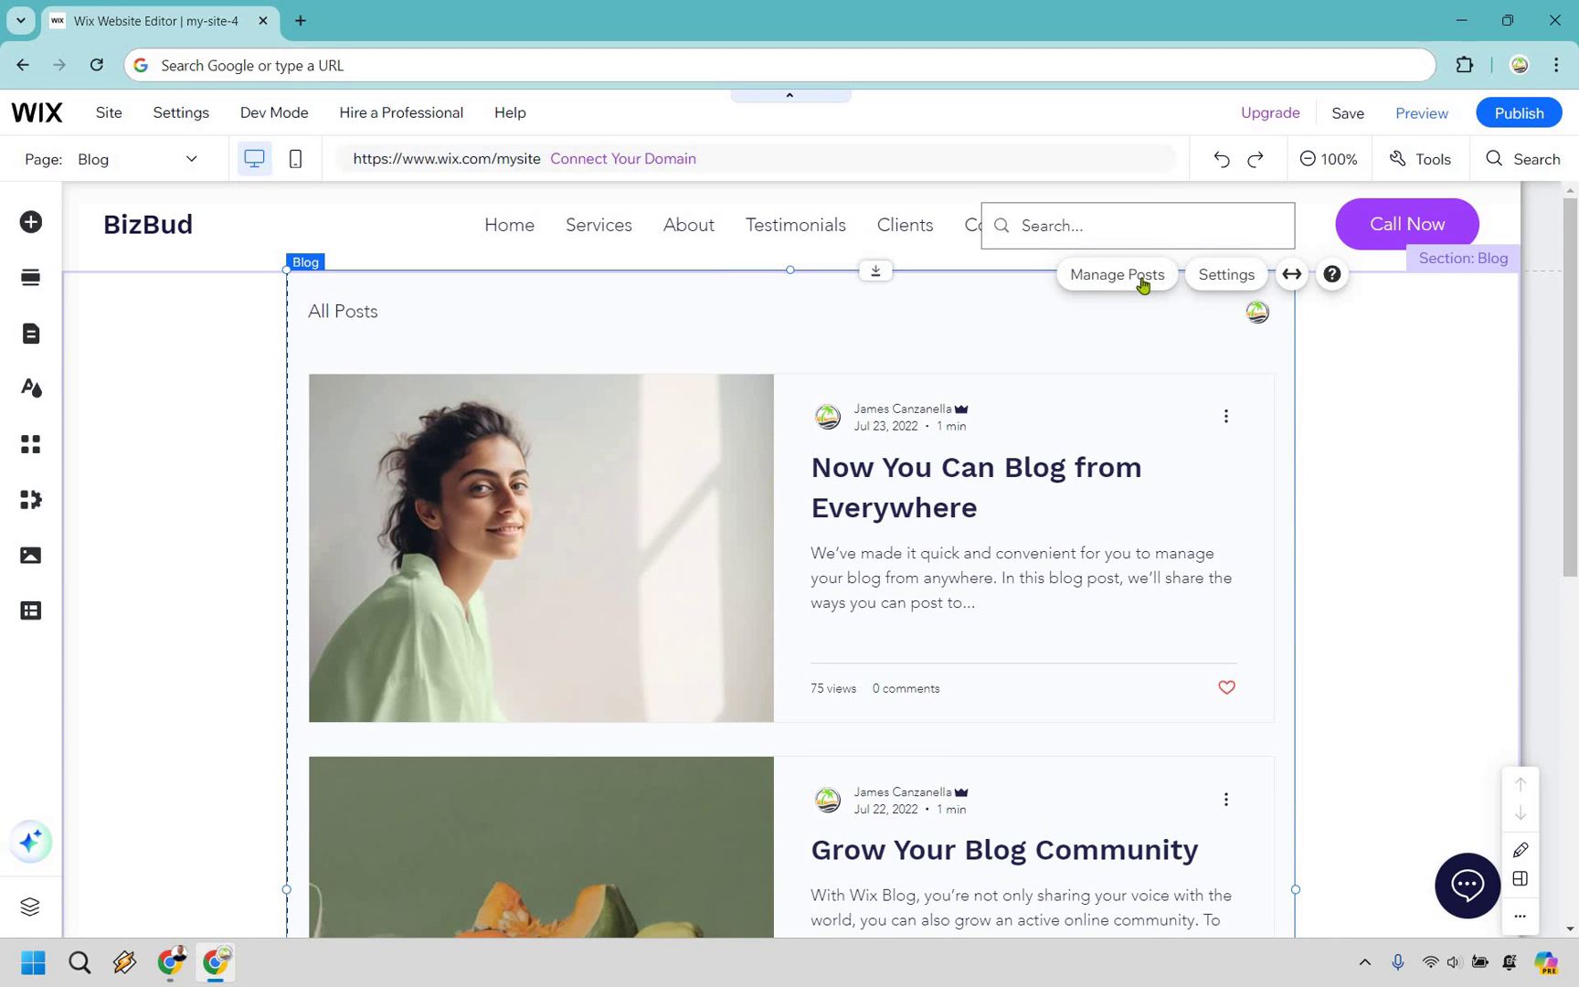
left_click(1224, 275)
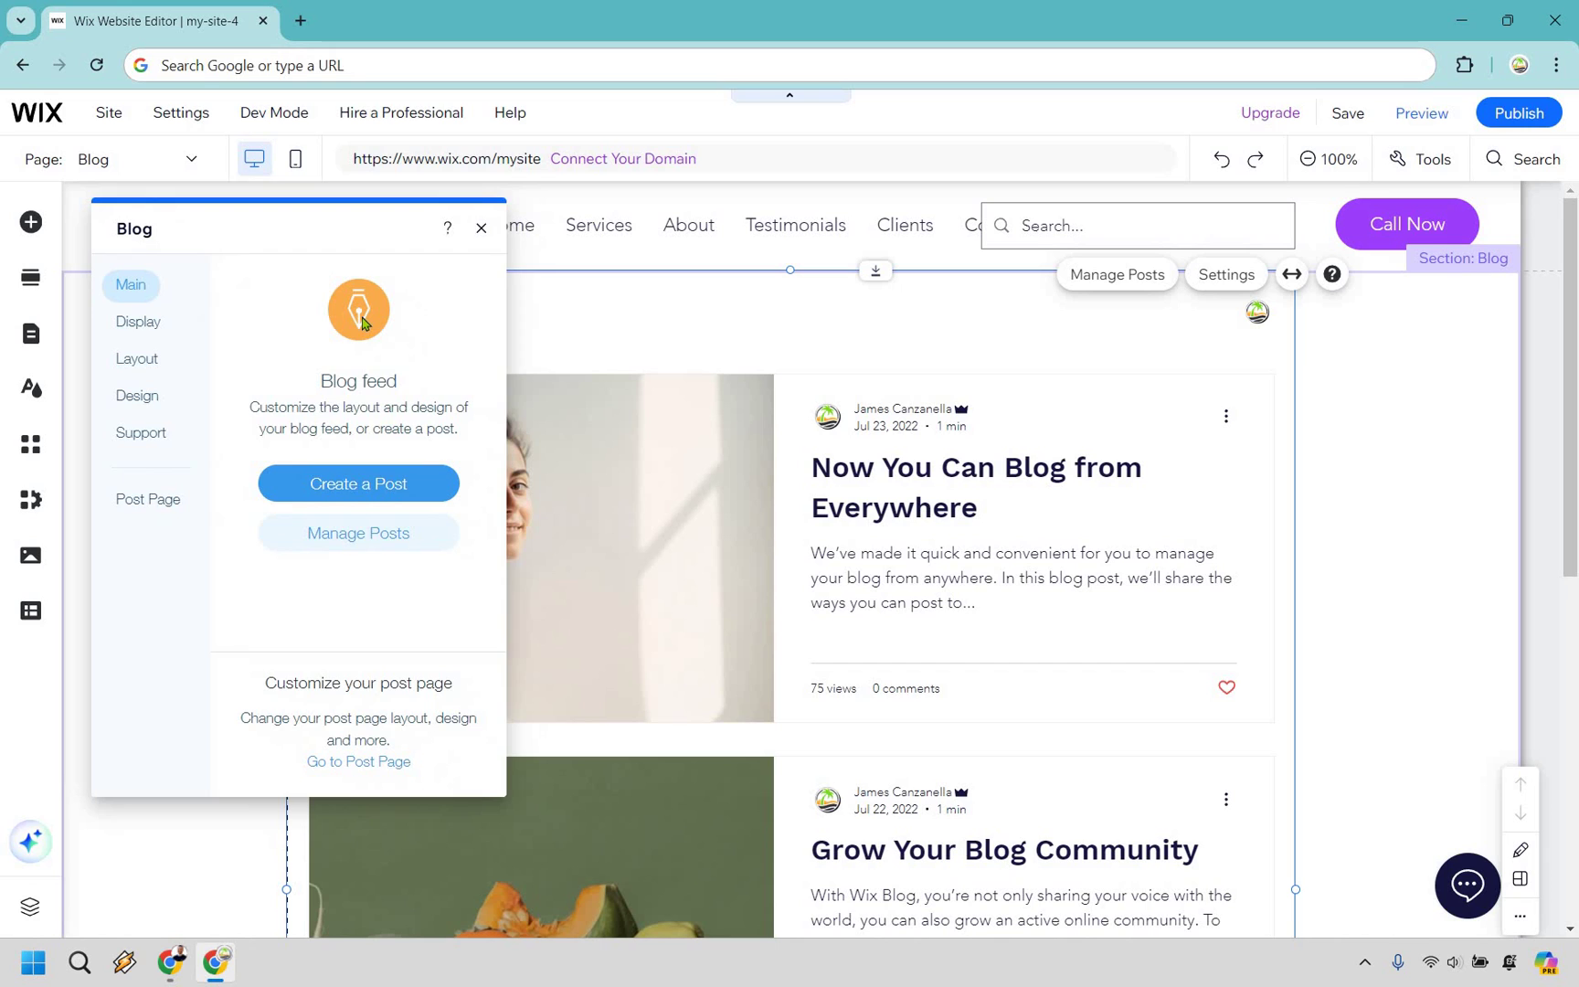
Step: In Display, hide publish dates, keeping writer names, avatars and crown badges shown
left_click(154, 322)
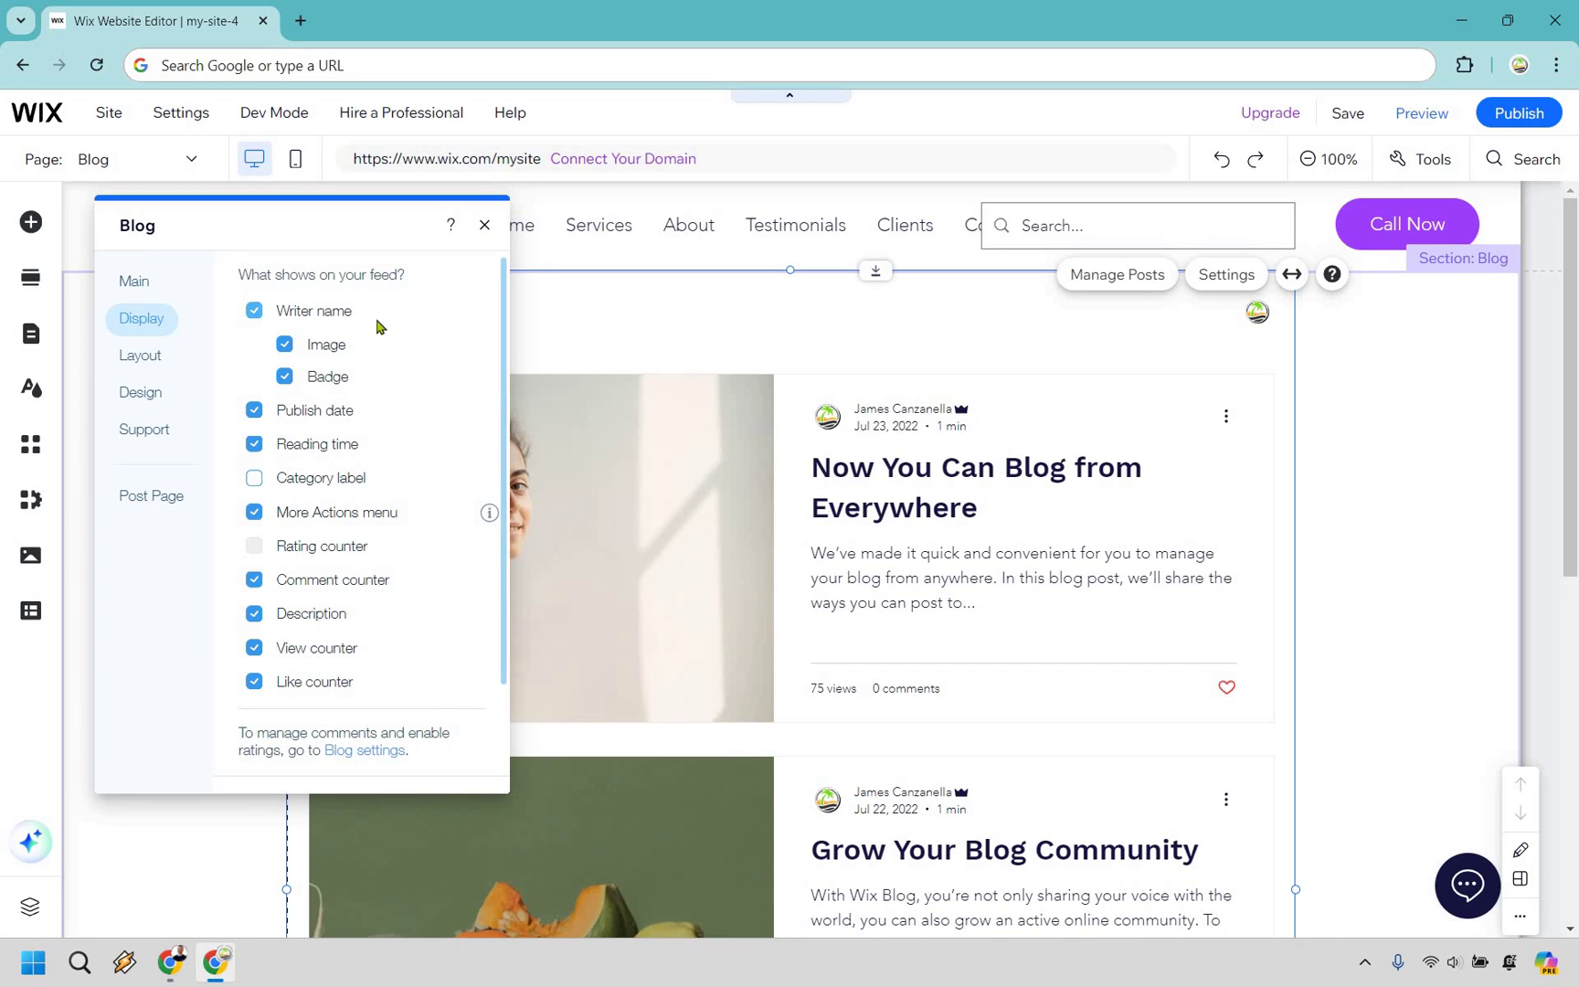
left_click(257, 313)
left_click(254, 312)
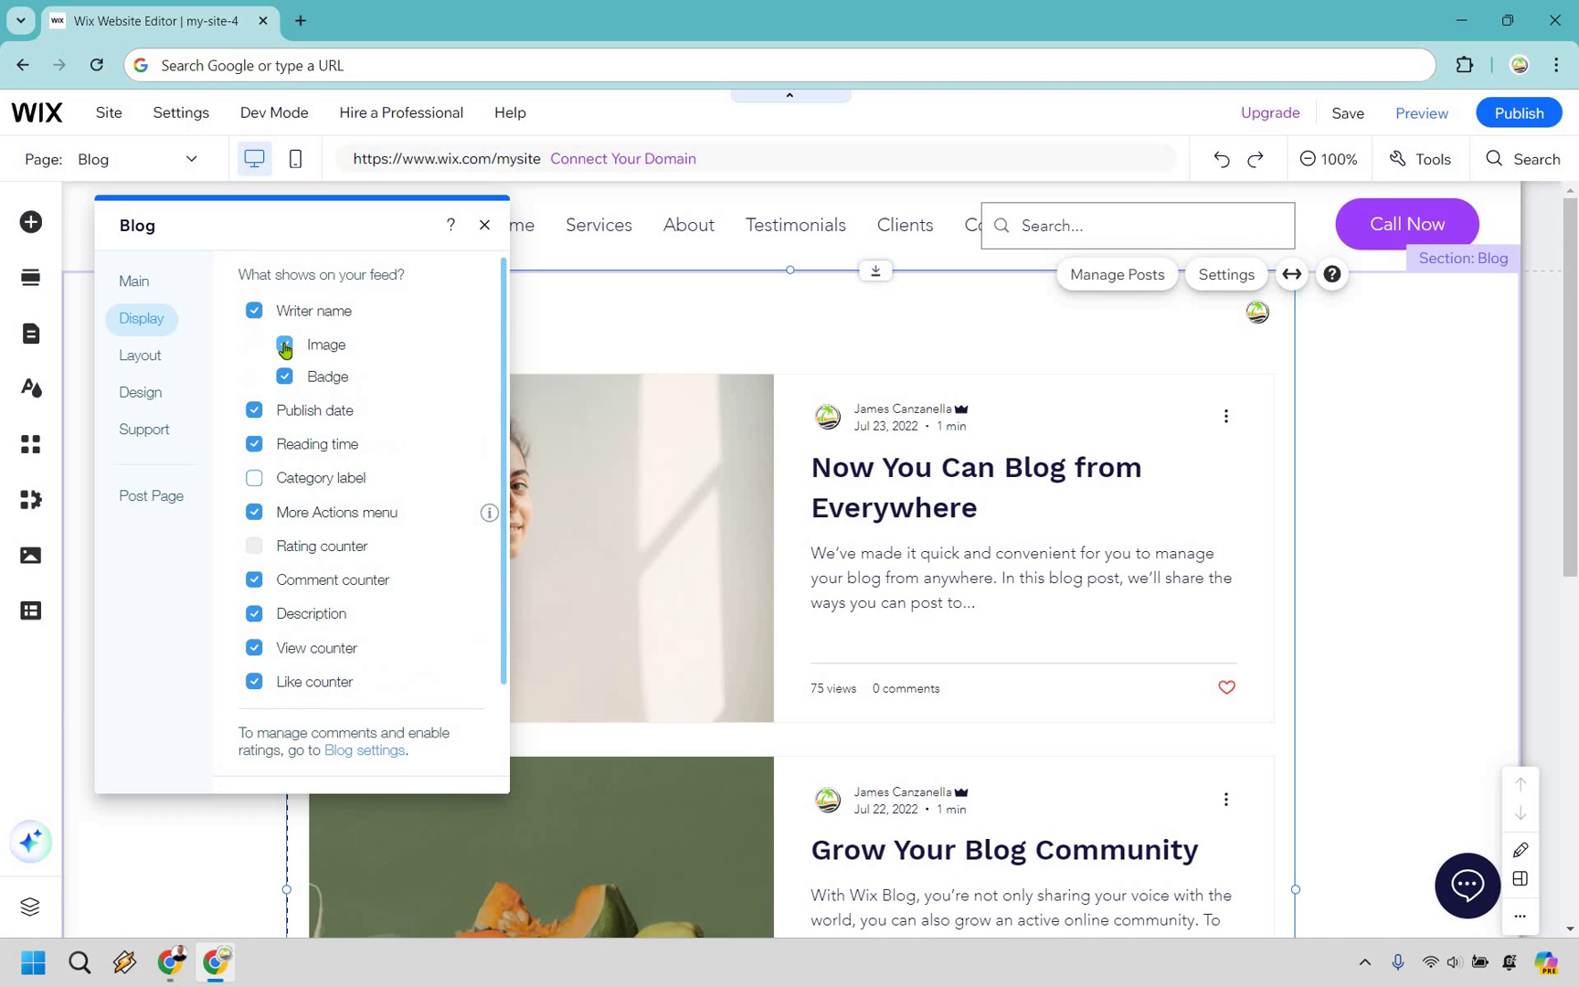
left_click(284, 354)
left_click(284, 356)
left_click(284, 376)
left_click(319, 370)
scroll(252, 348, "down", 2)
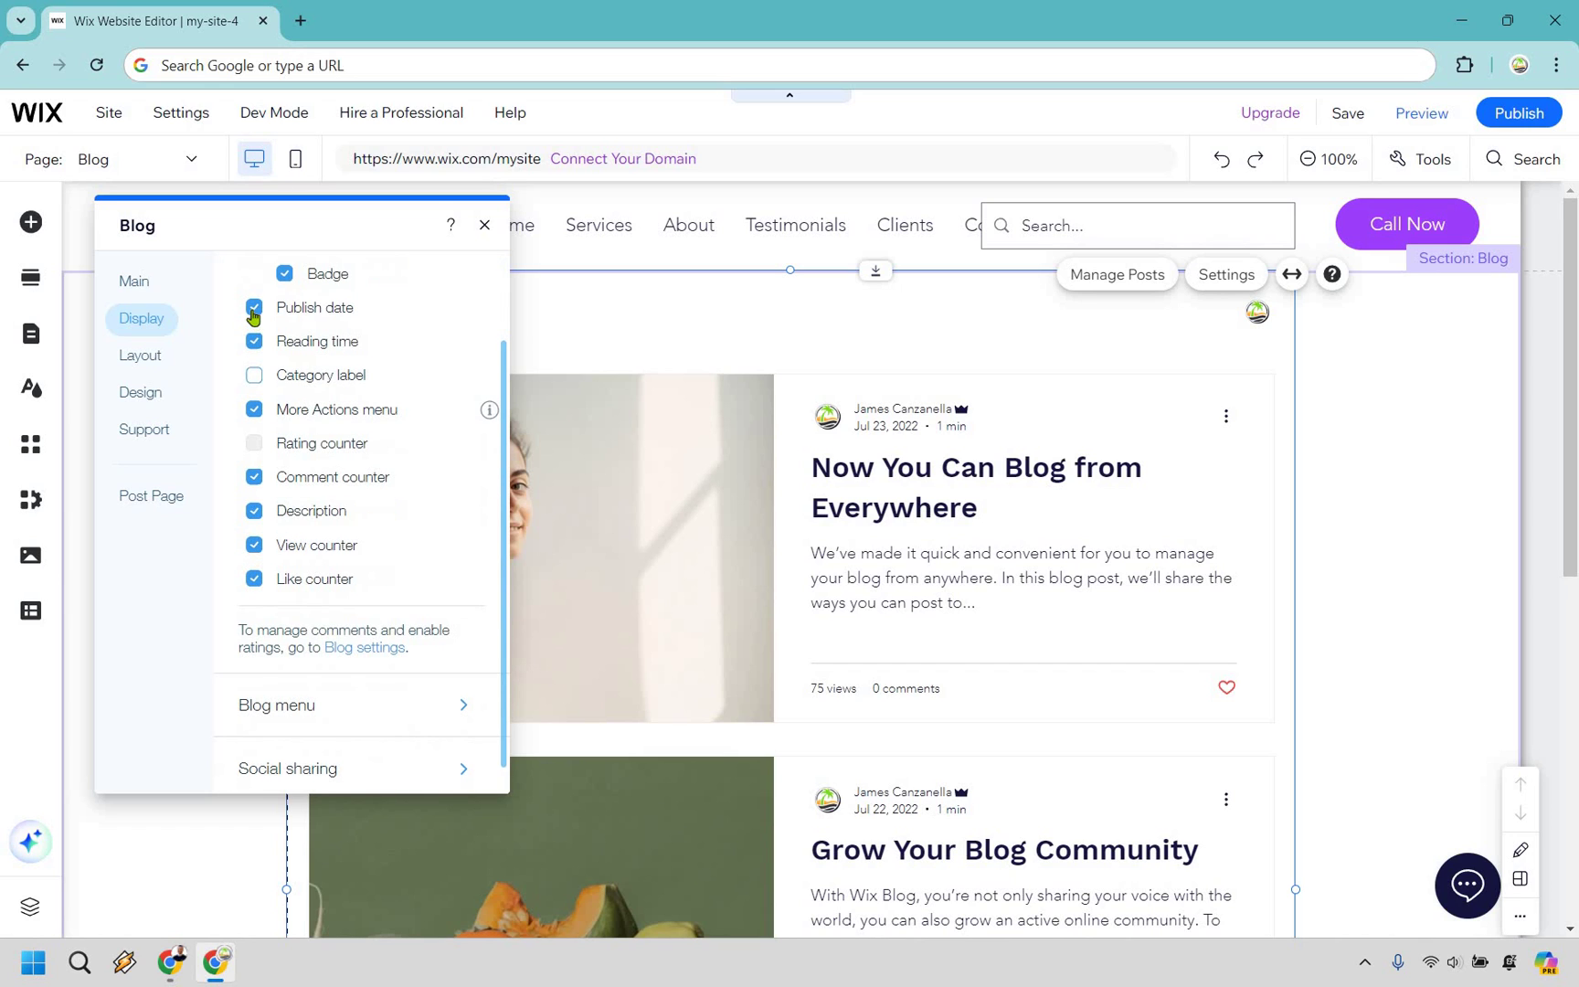
left_click(253, 309)
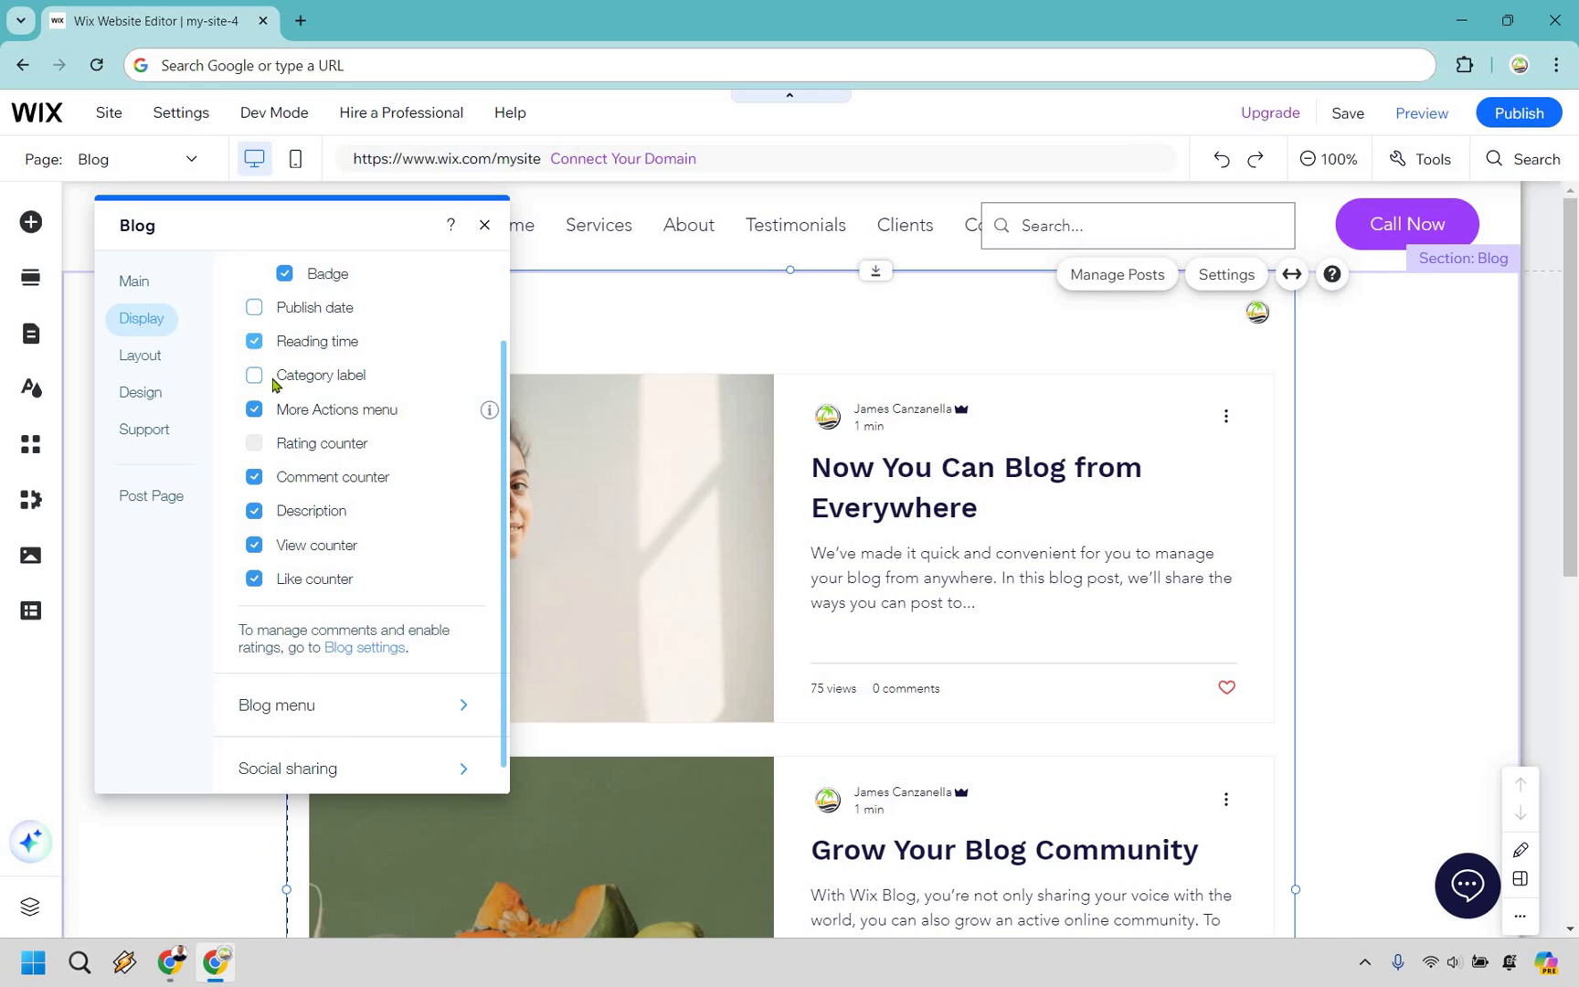
Step: Hide comment counters and keep the blog menu and category labels enabled
scroll(256, 379, "down", 1)
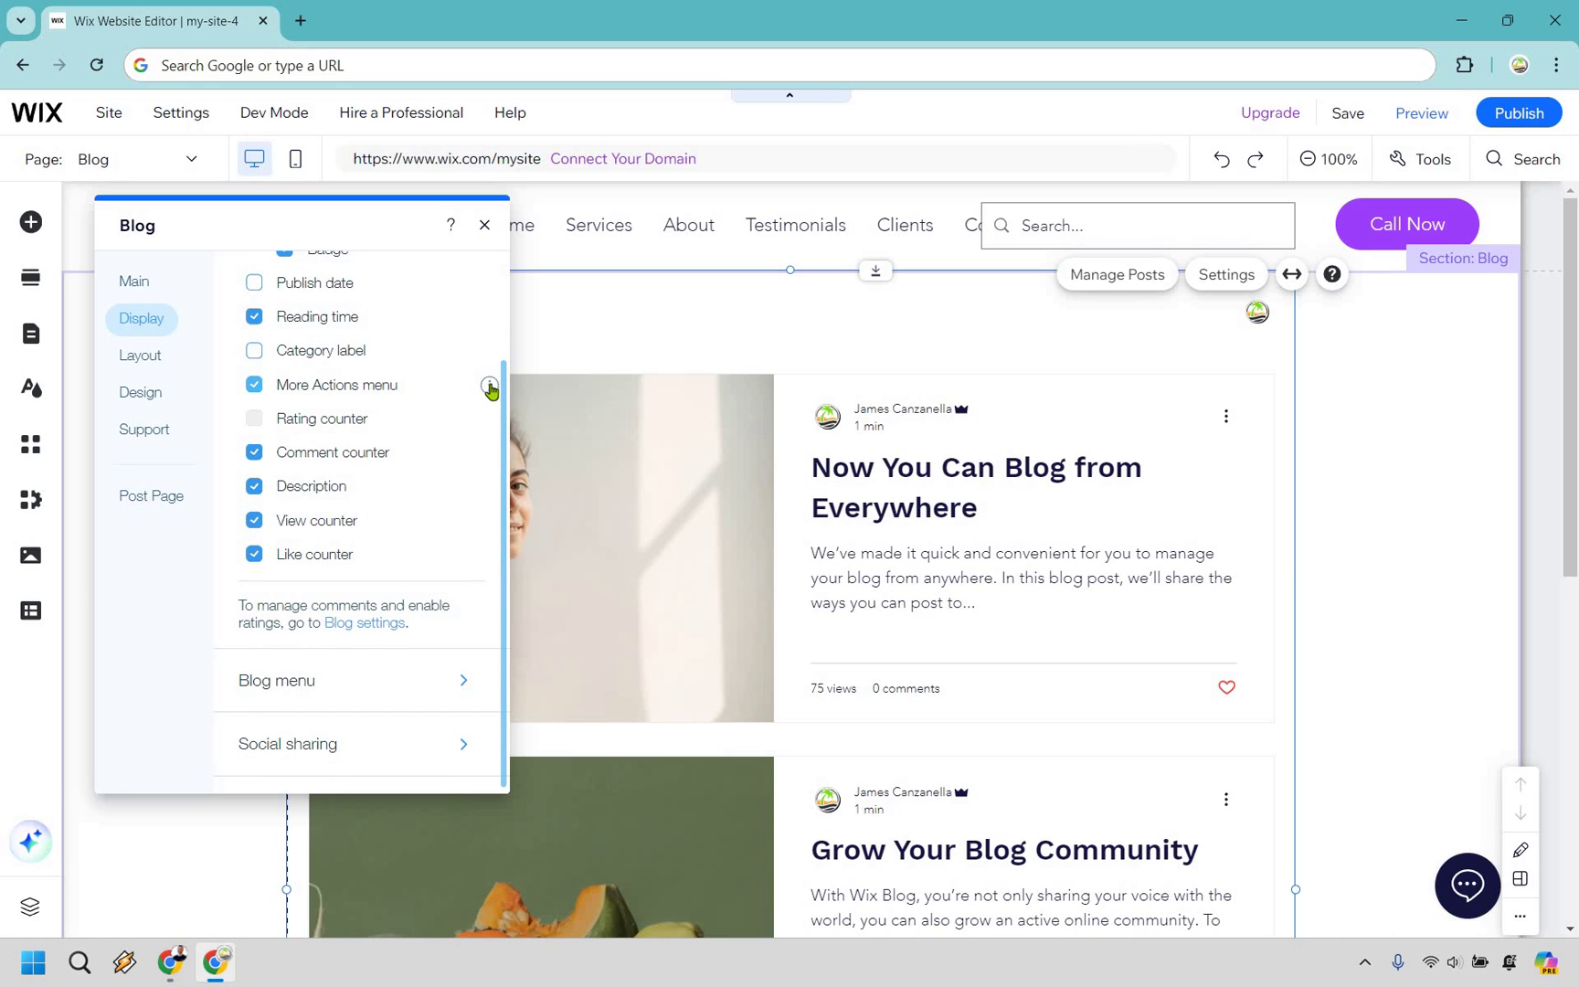
mouse_move(489, 388)
left_click(255, 455)
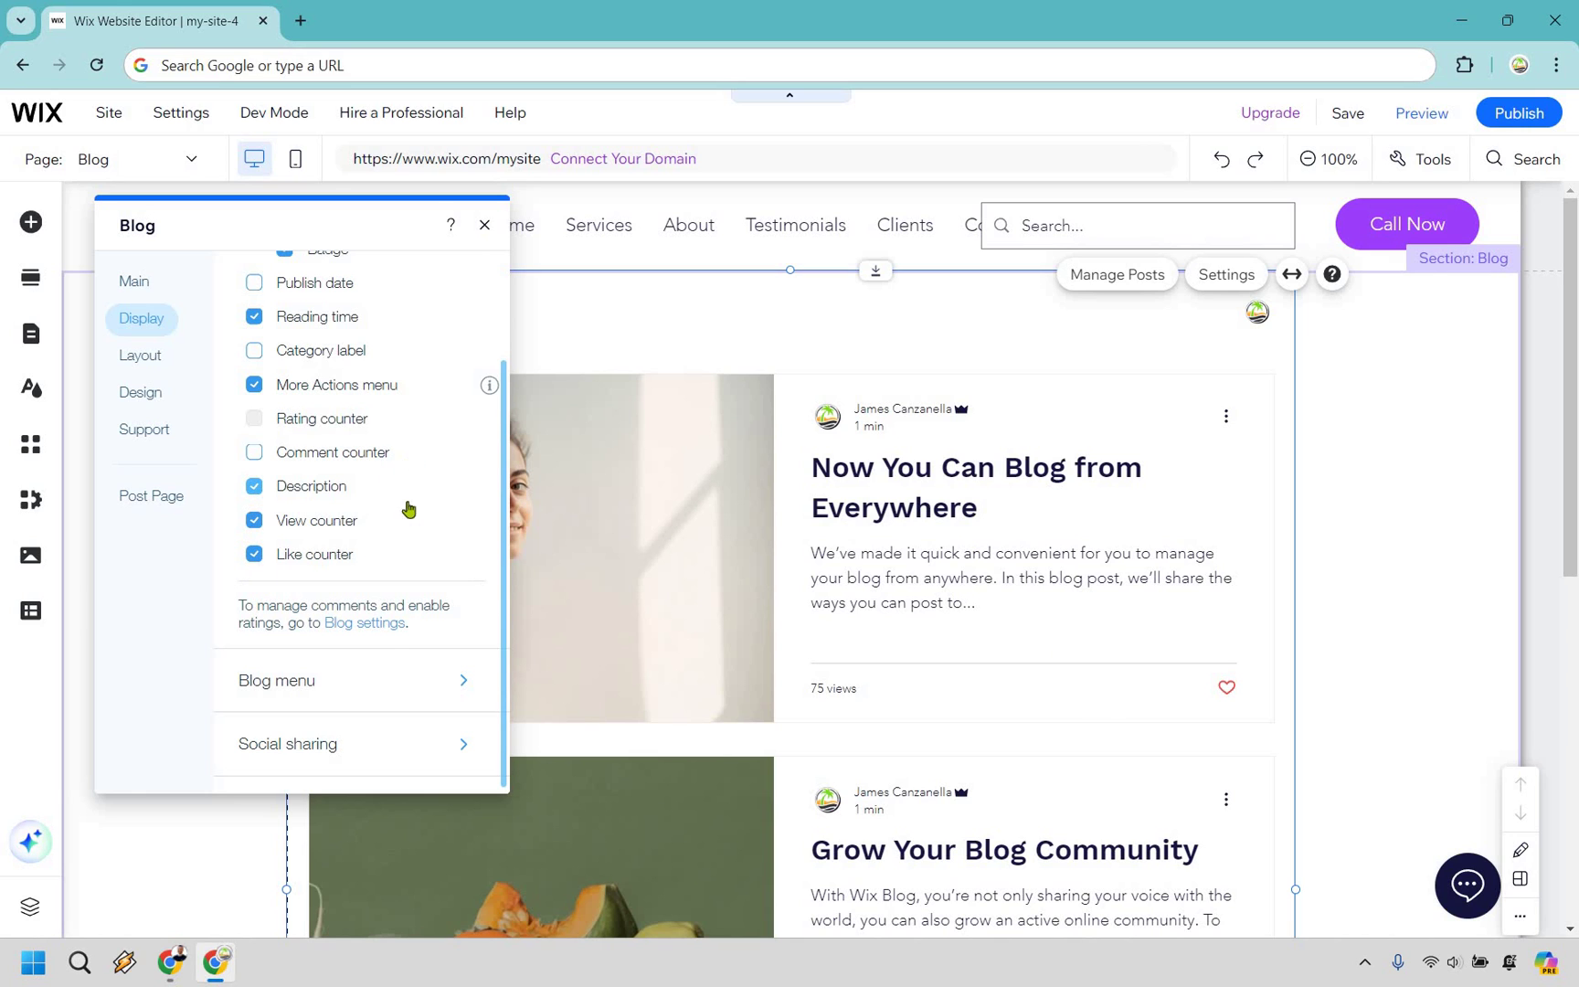
left_click(422, 647)
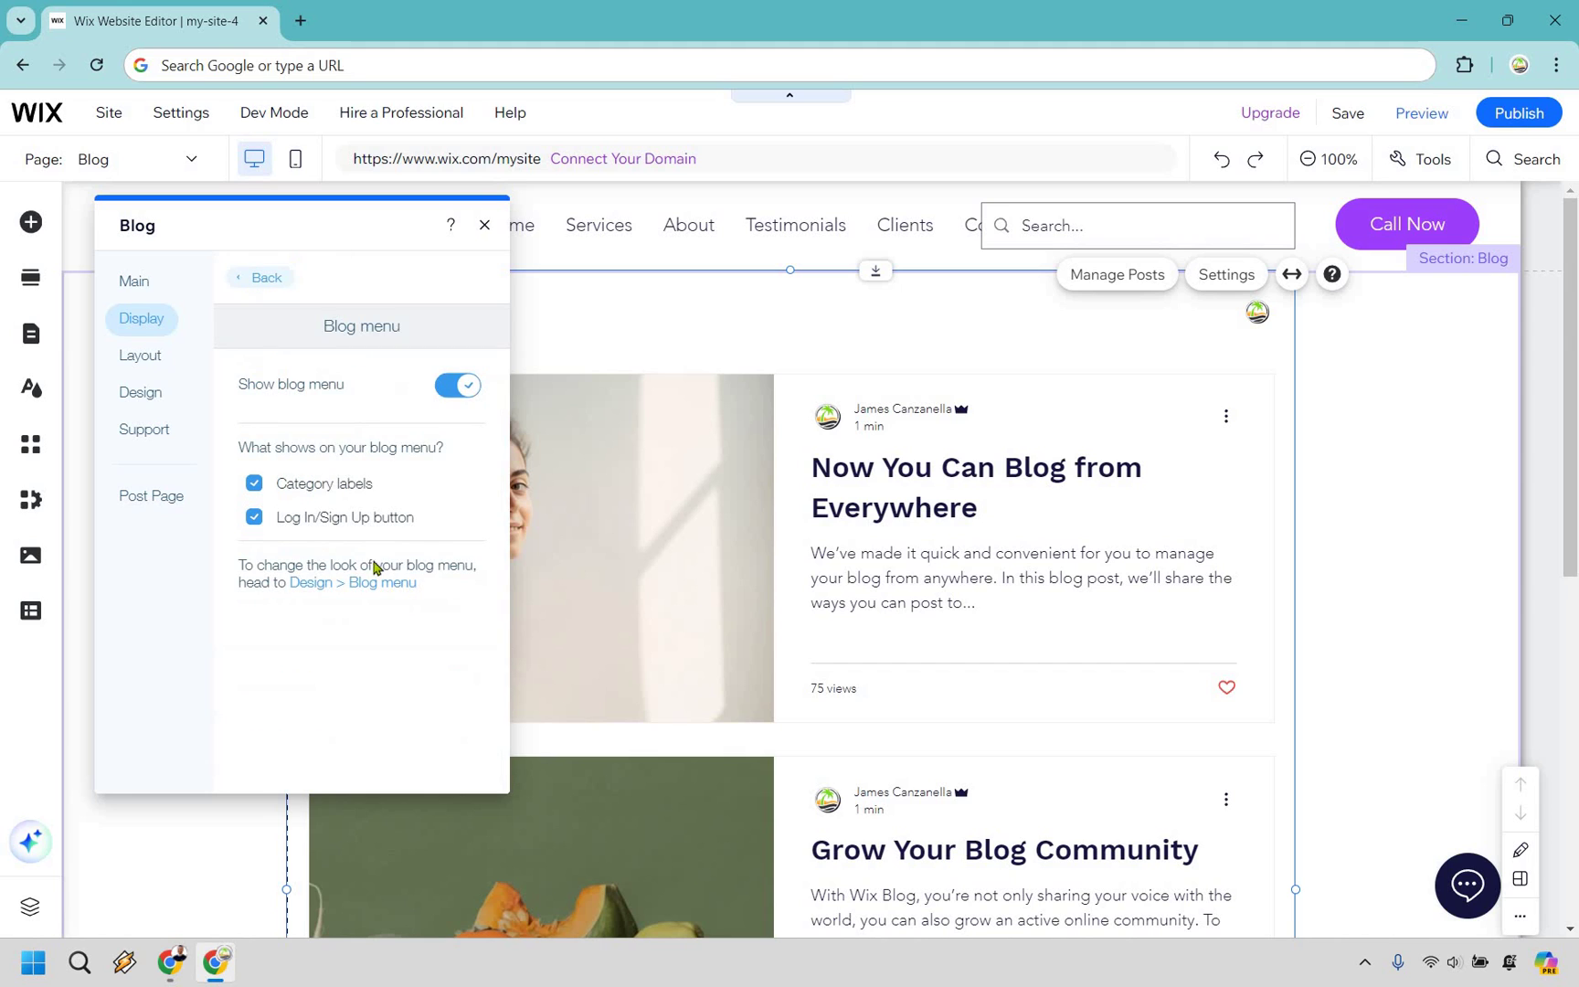
left_click(460, 386)
left_click(460, 386)
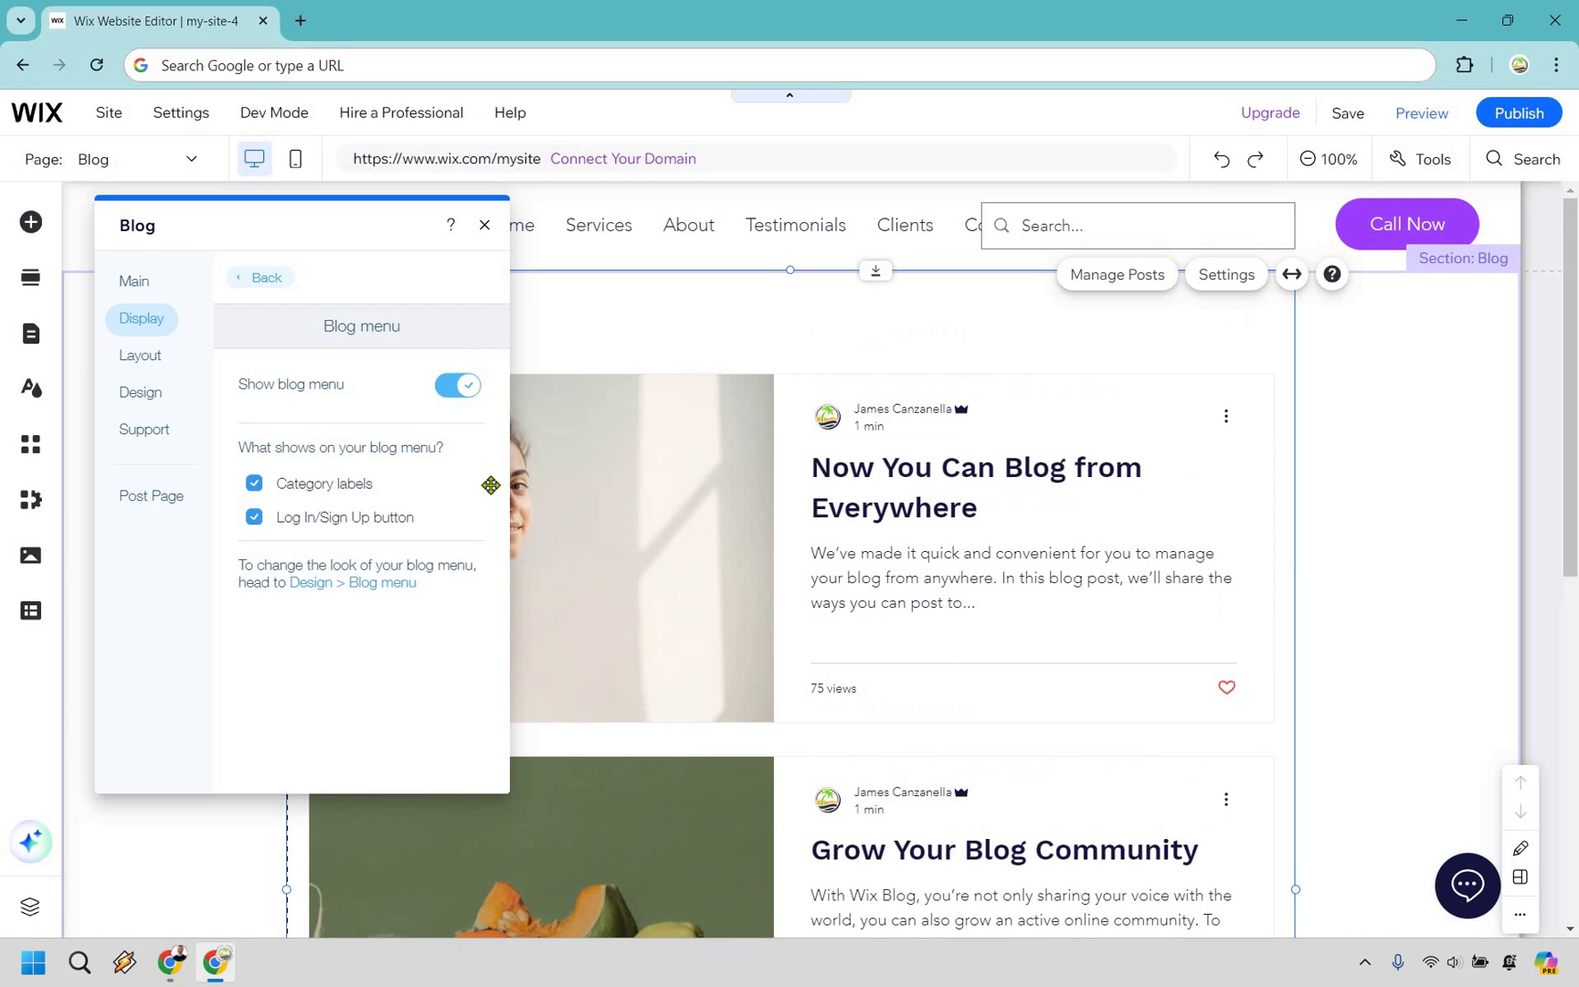
left_click(324, 480)
left_click(323, 481)
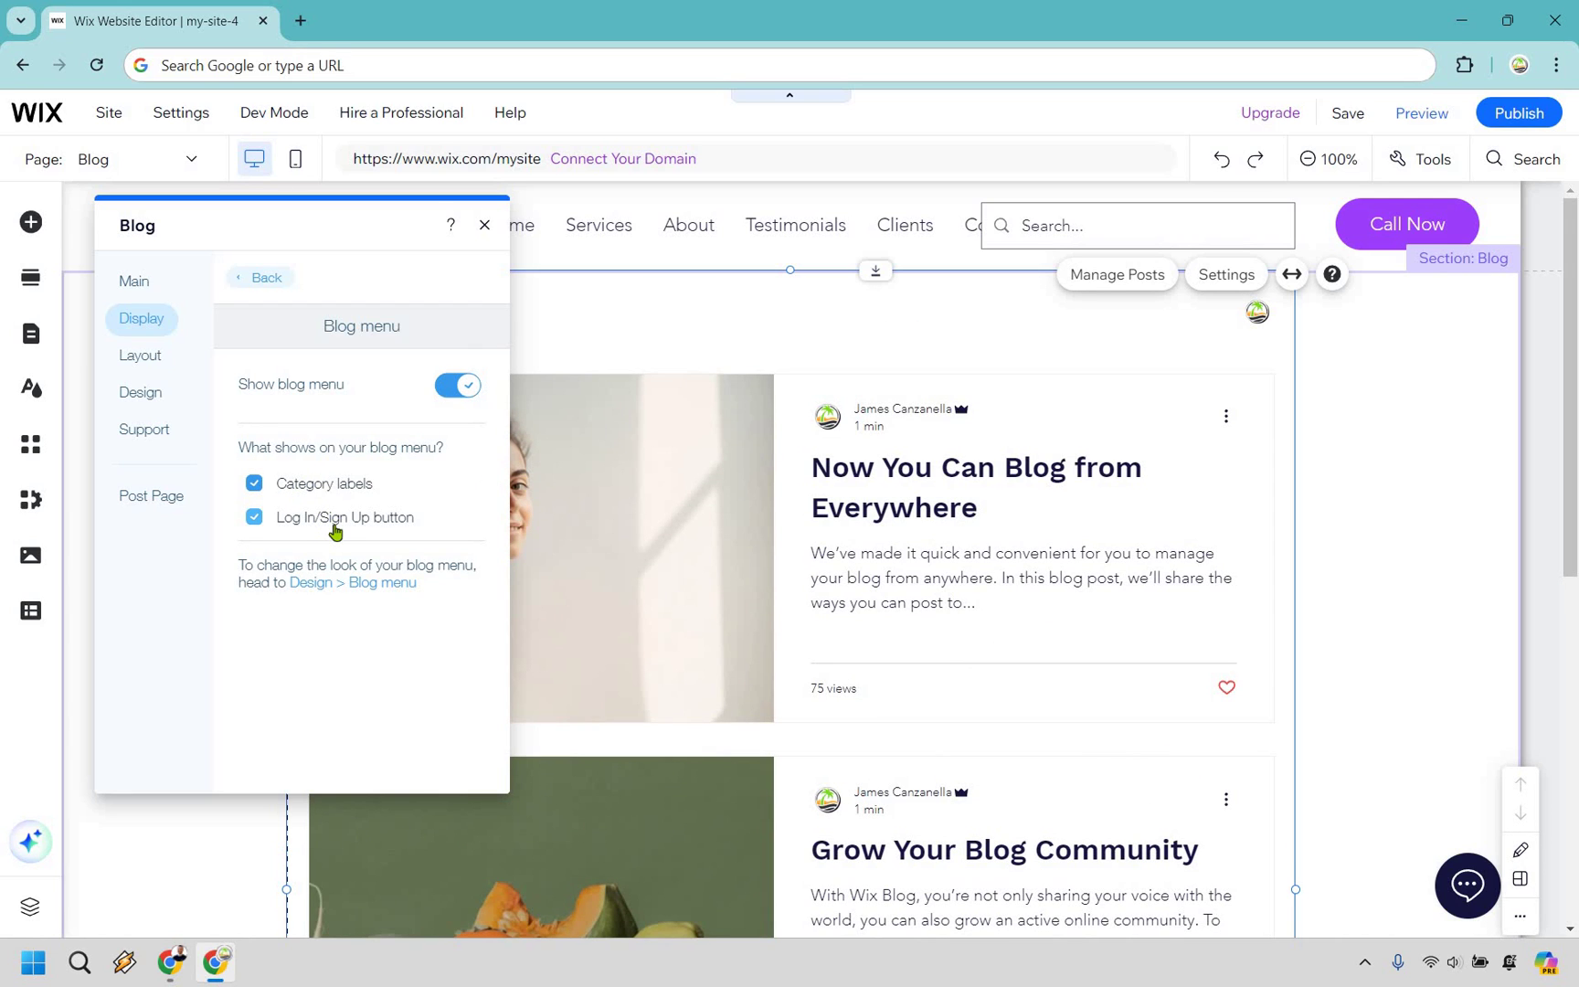
Step: Preview the Editorial, Tiled and One column layouts, then return the feed to Side by side
left_click(139, 362)
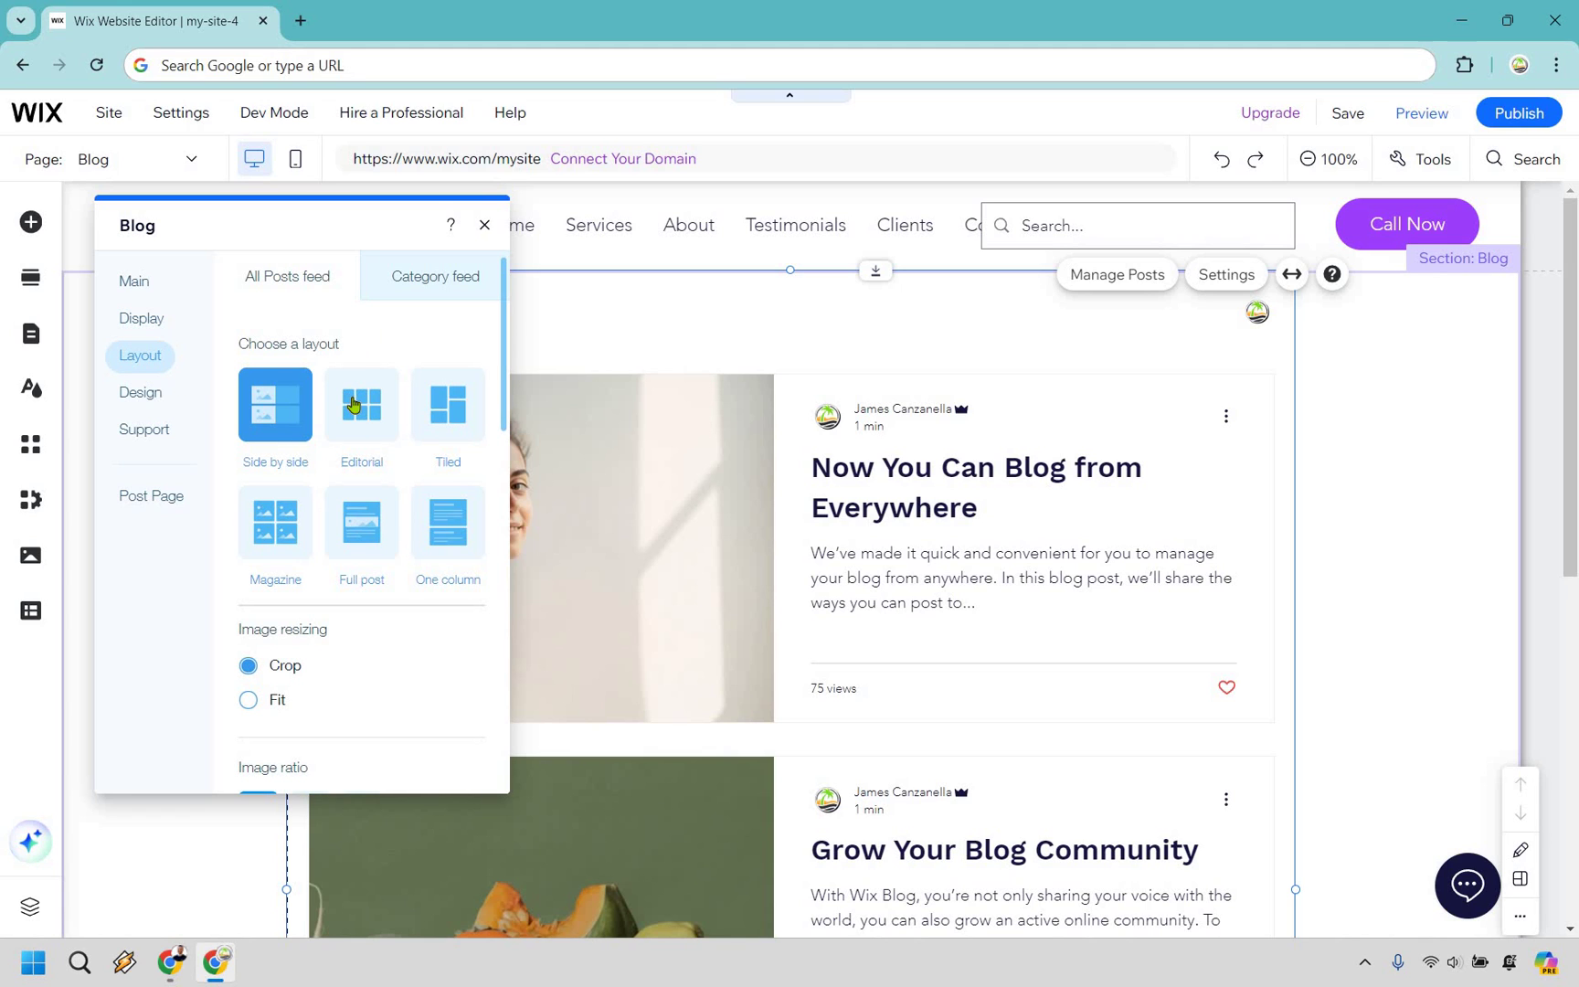
left_click(380, 425)
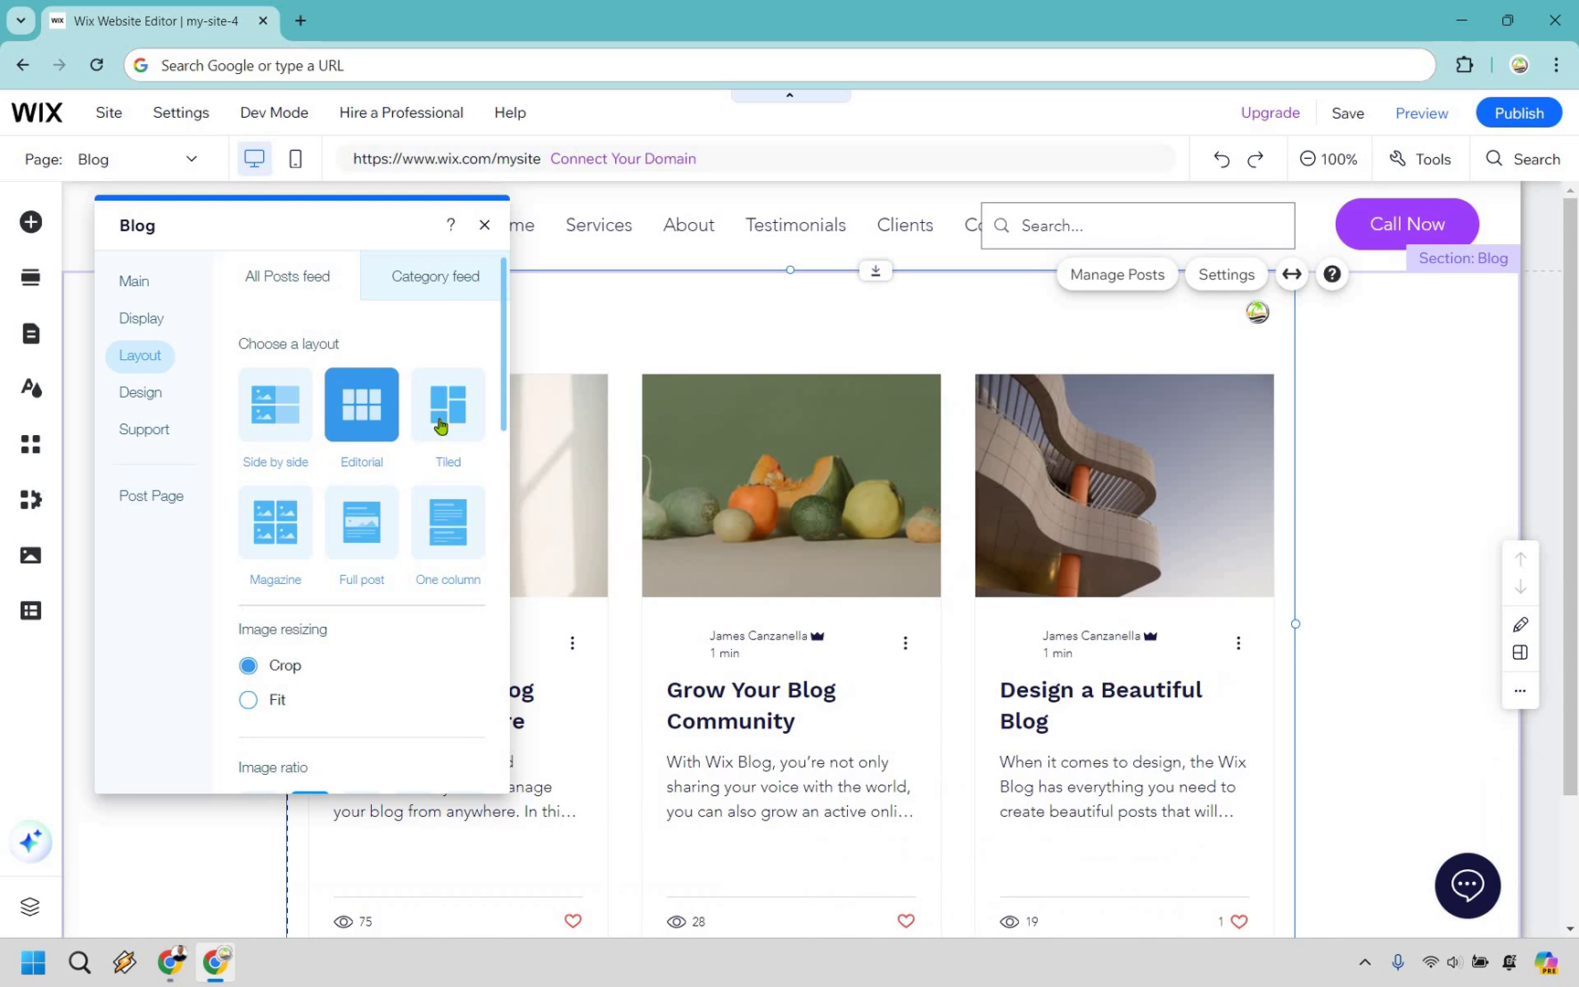
left_click(448, 406)
left_click(448, 523)
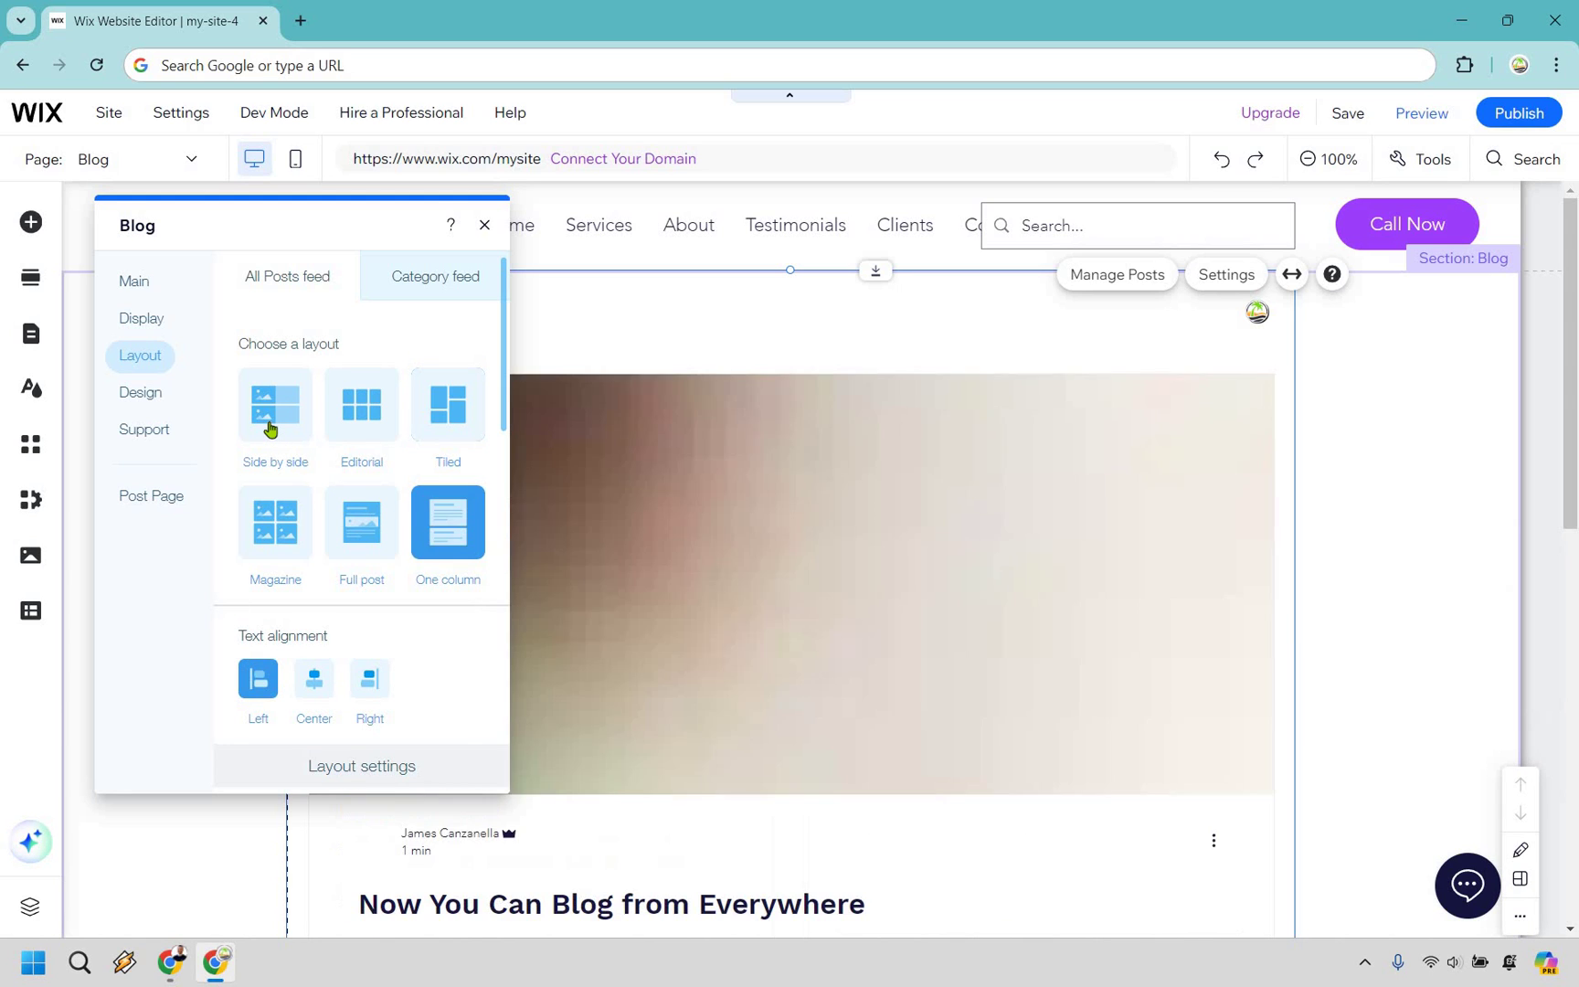
left_click(271, 426)
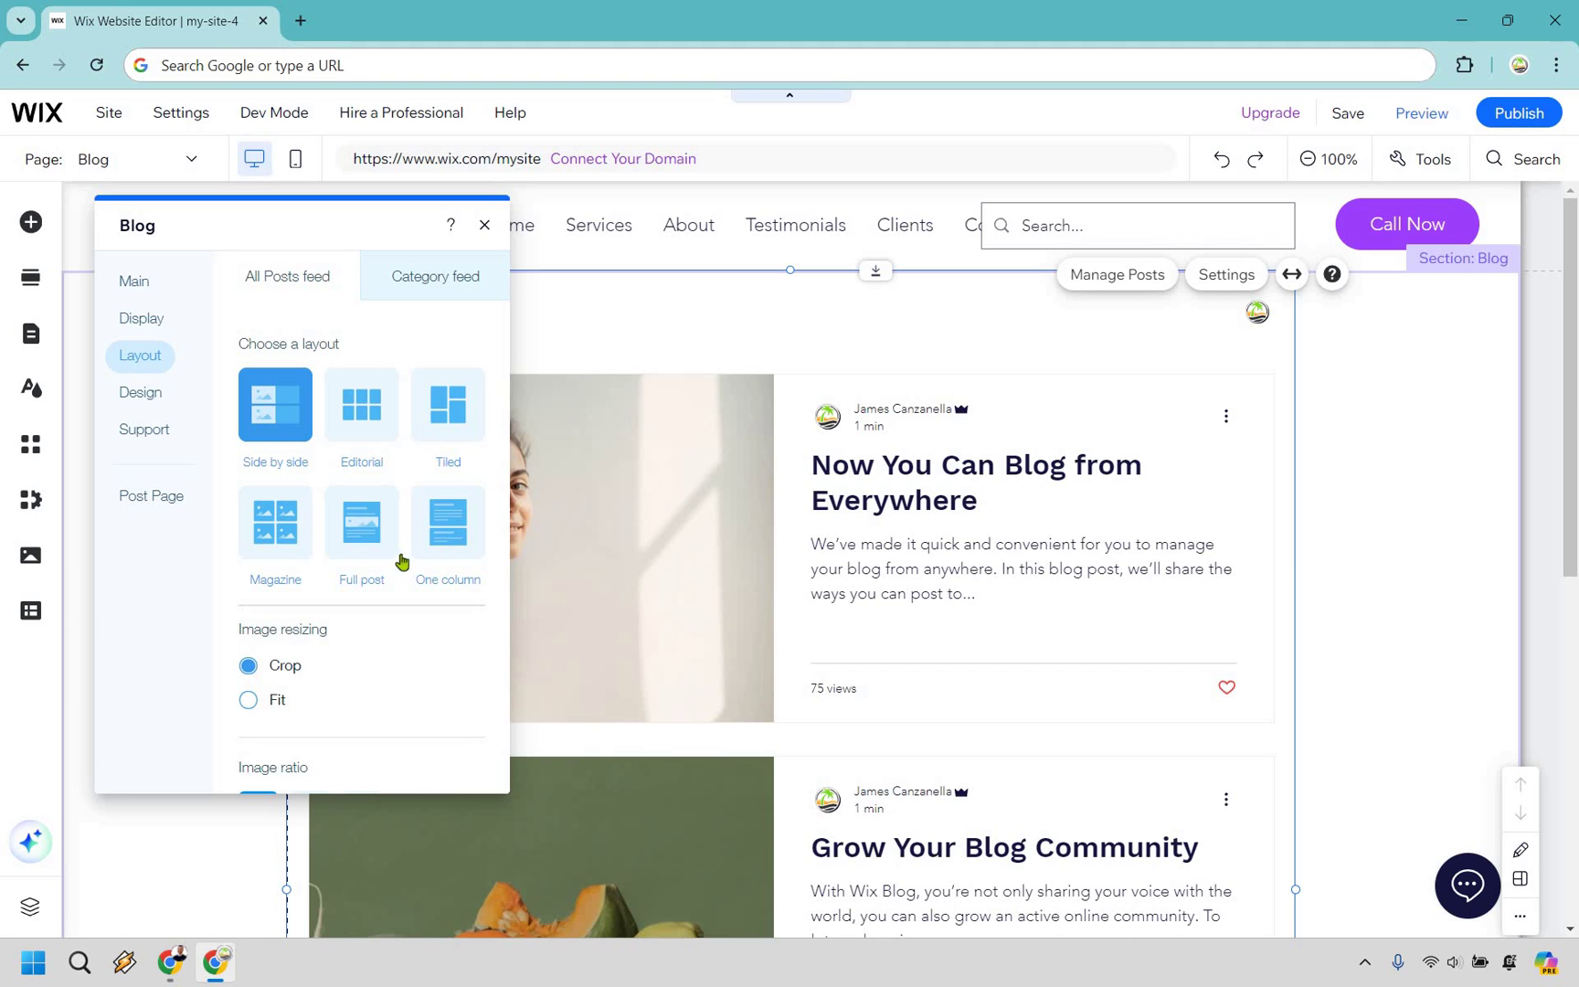
scroll(402, 566, "down", 1)
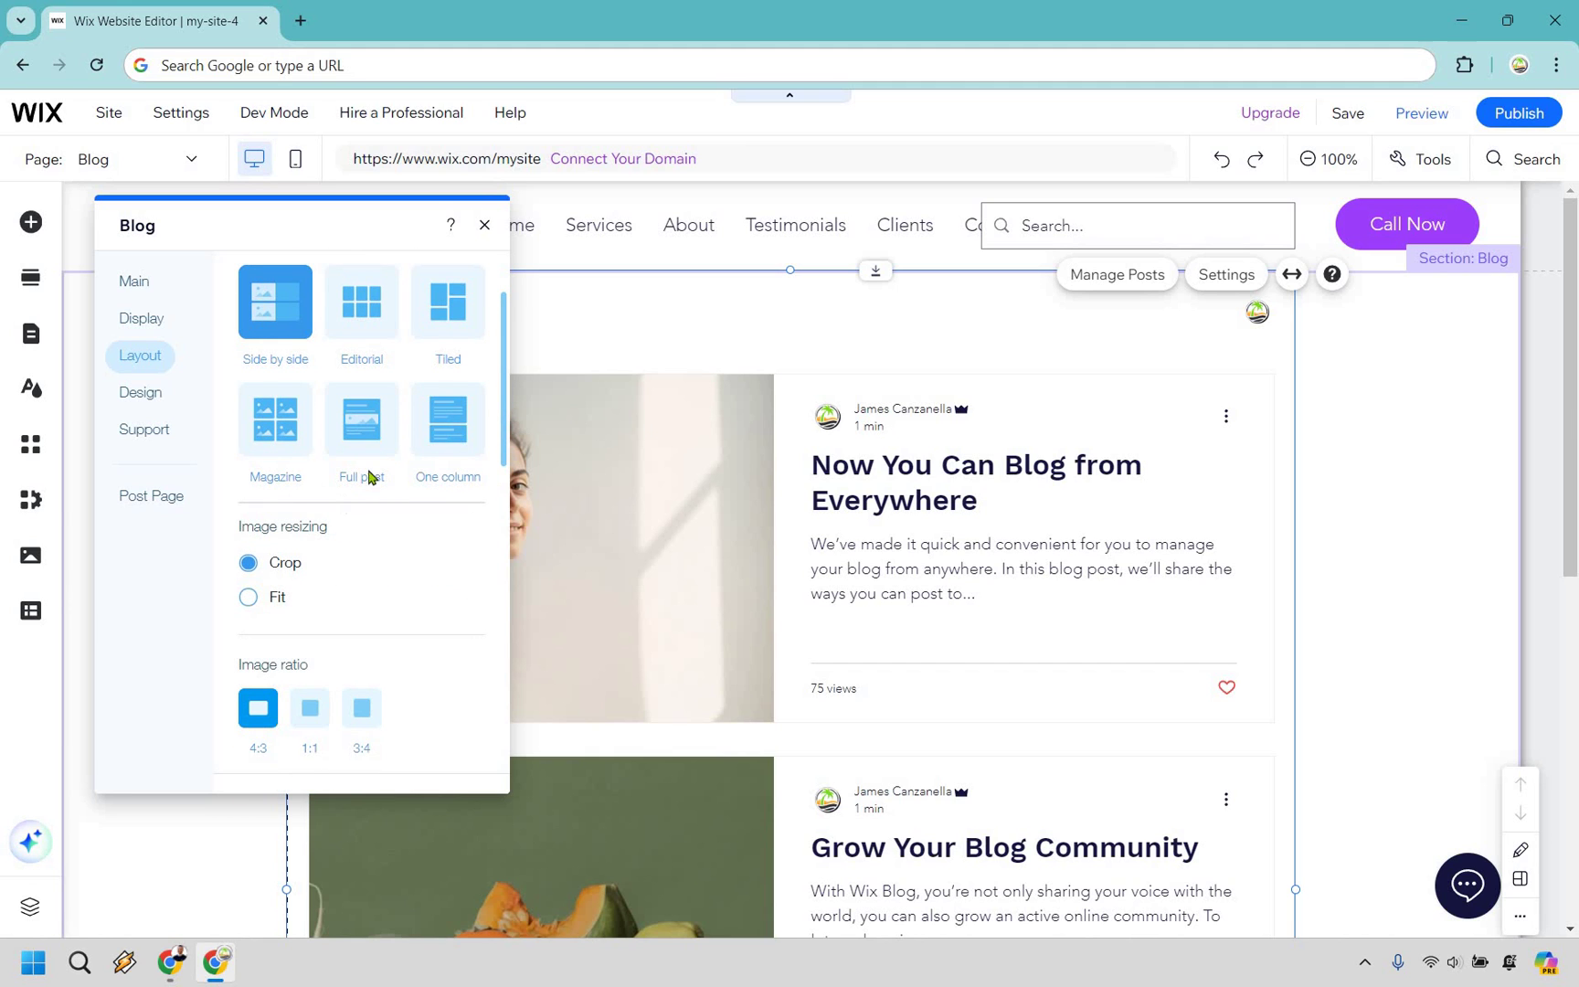
scroll(391, 462, "down", 4)
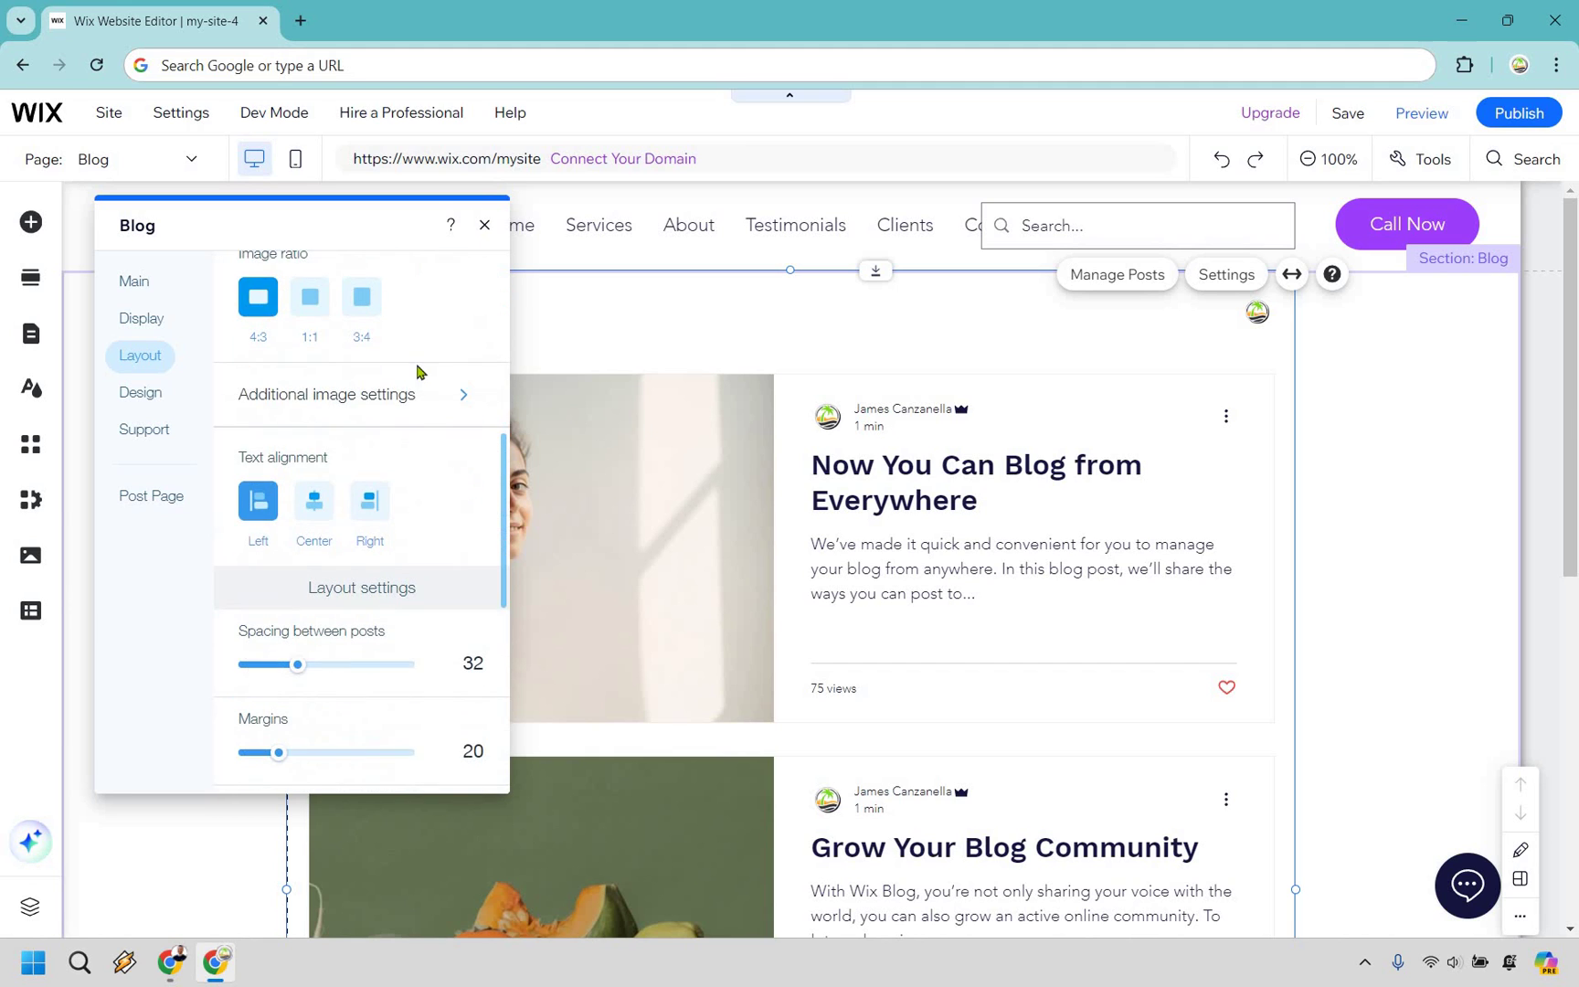
scroll(417, 371, "down", 6)
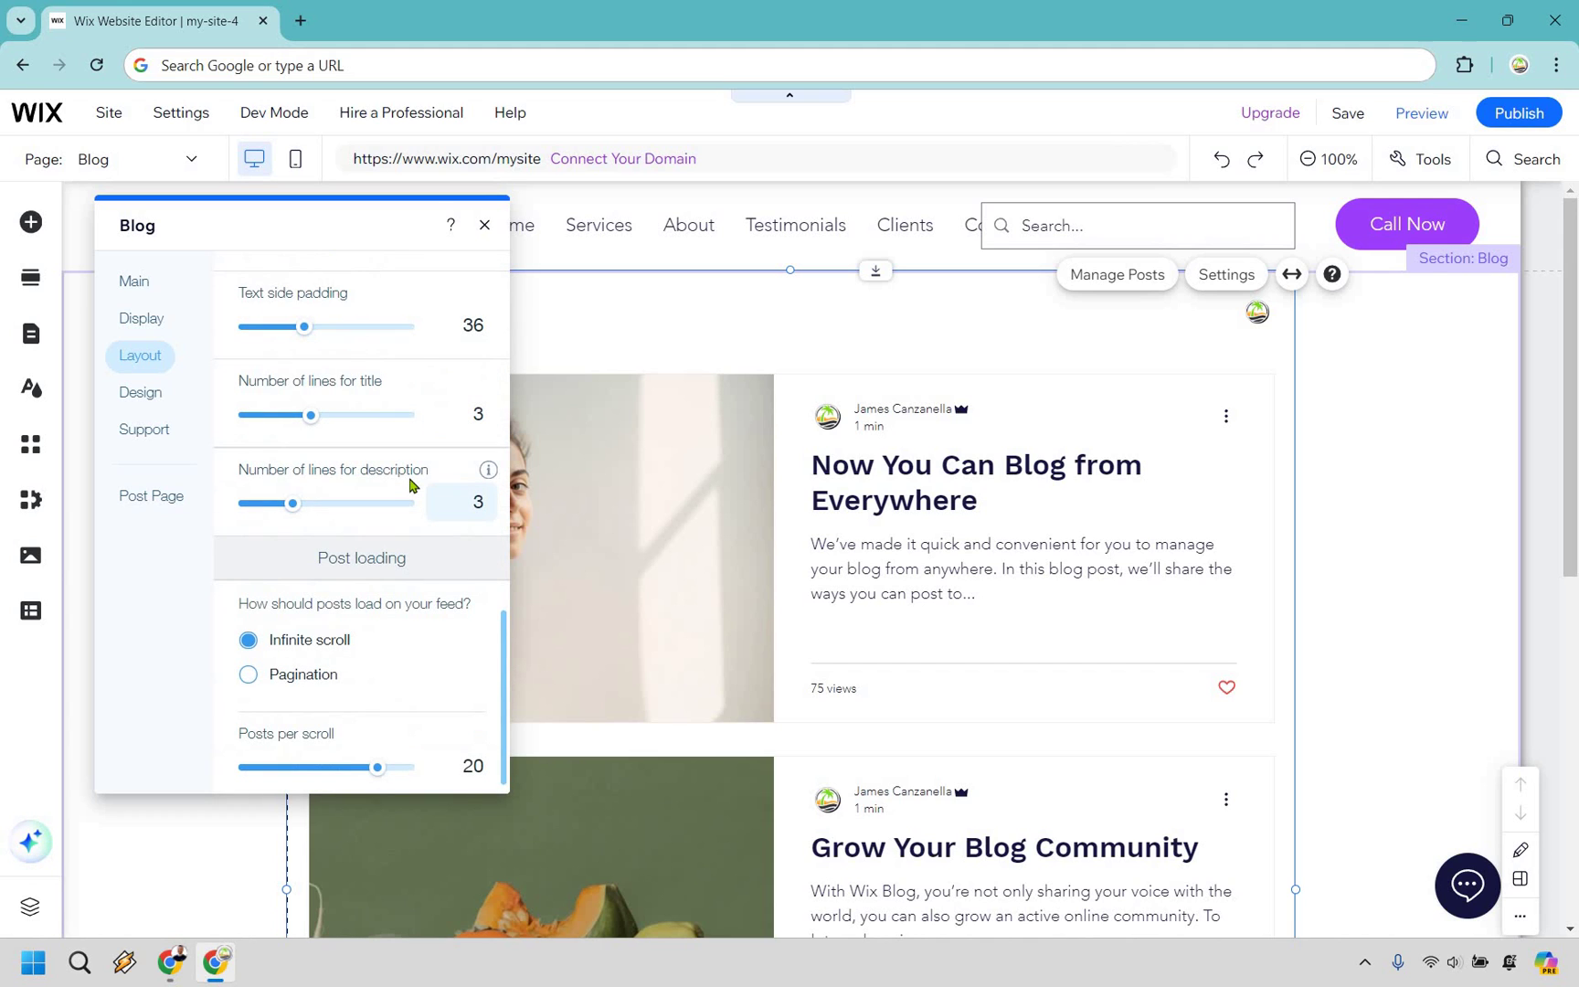
scroll(410, 486, "up", 10)
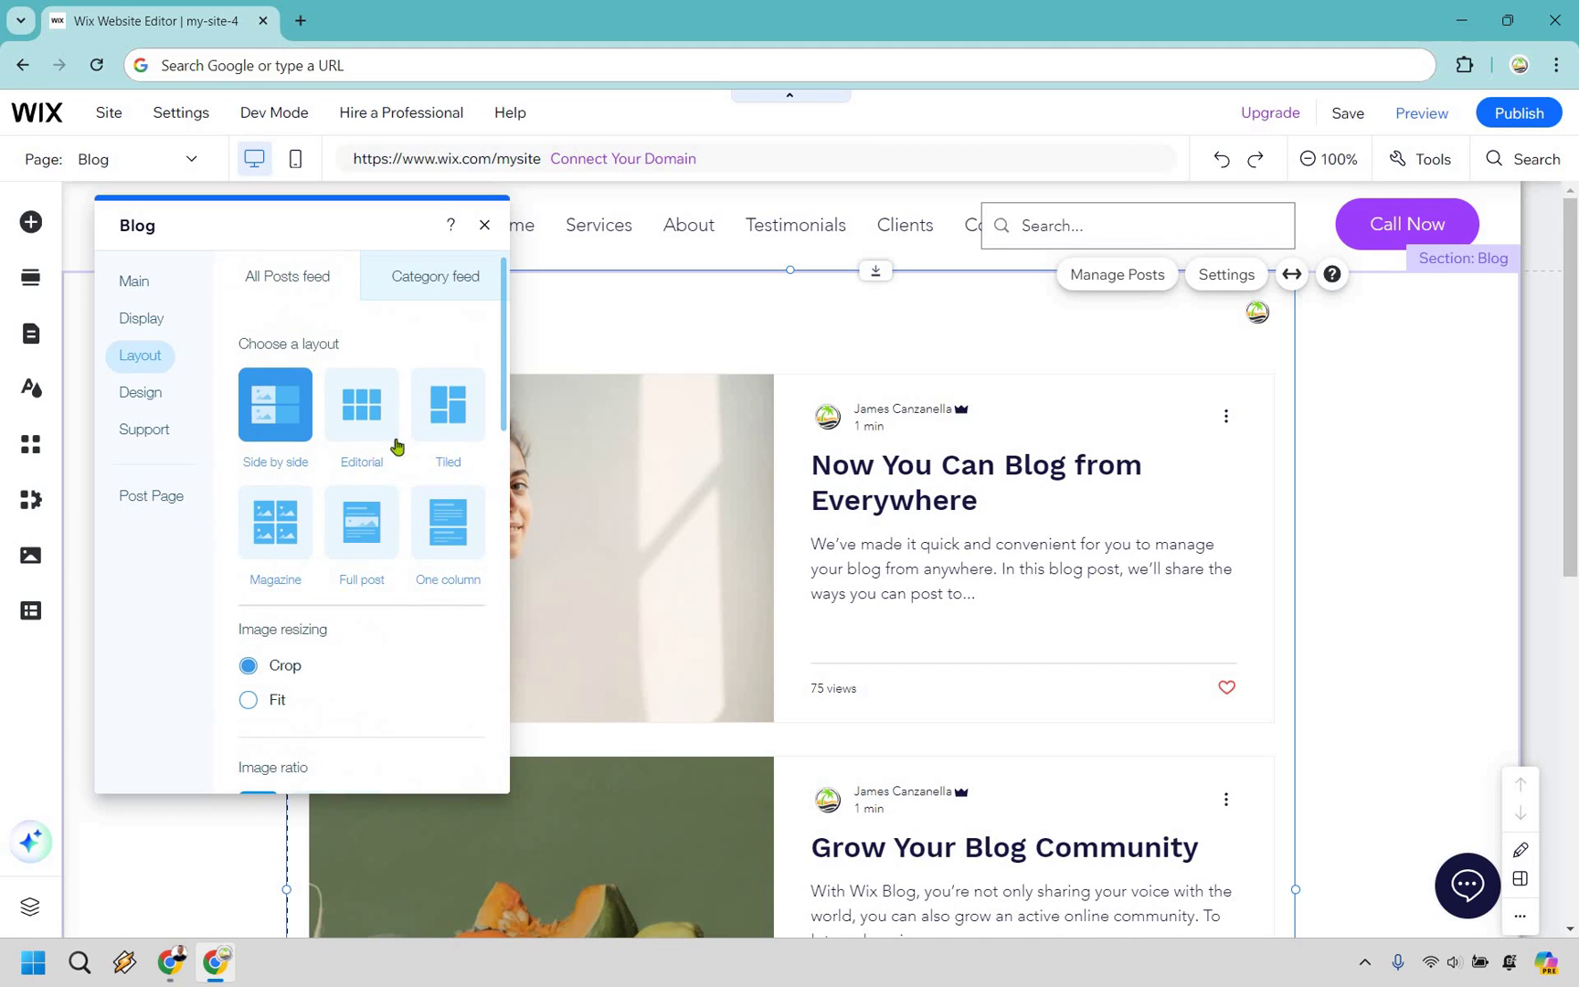
Step: Review the Navigation, Posts and Ratings design options, then close settings and open Manage Posts
left_click(142, 396)
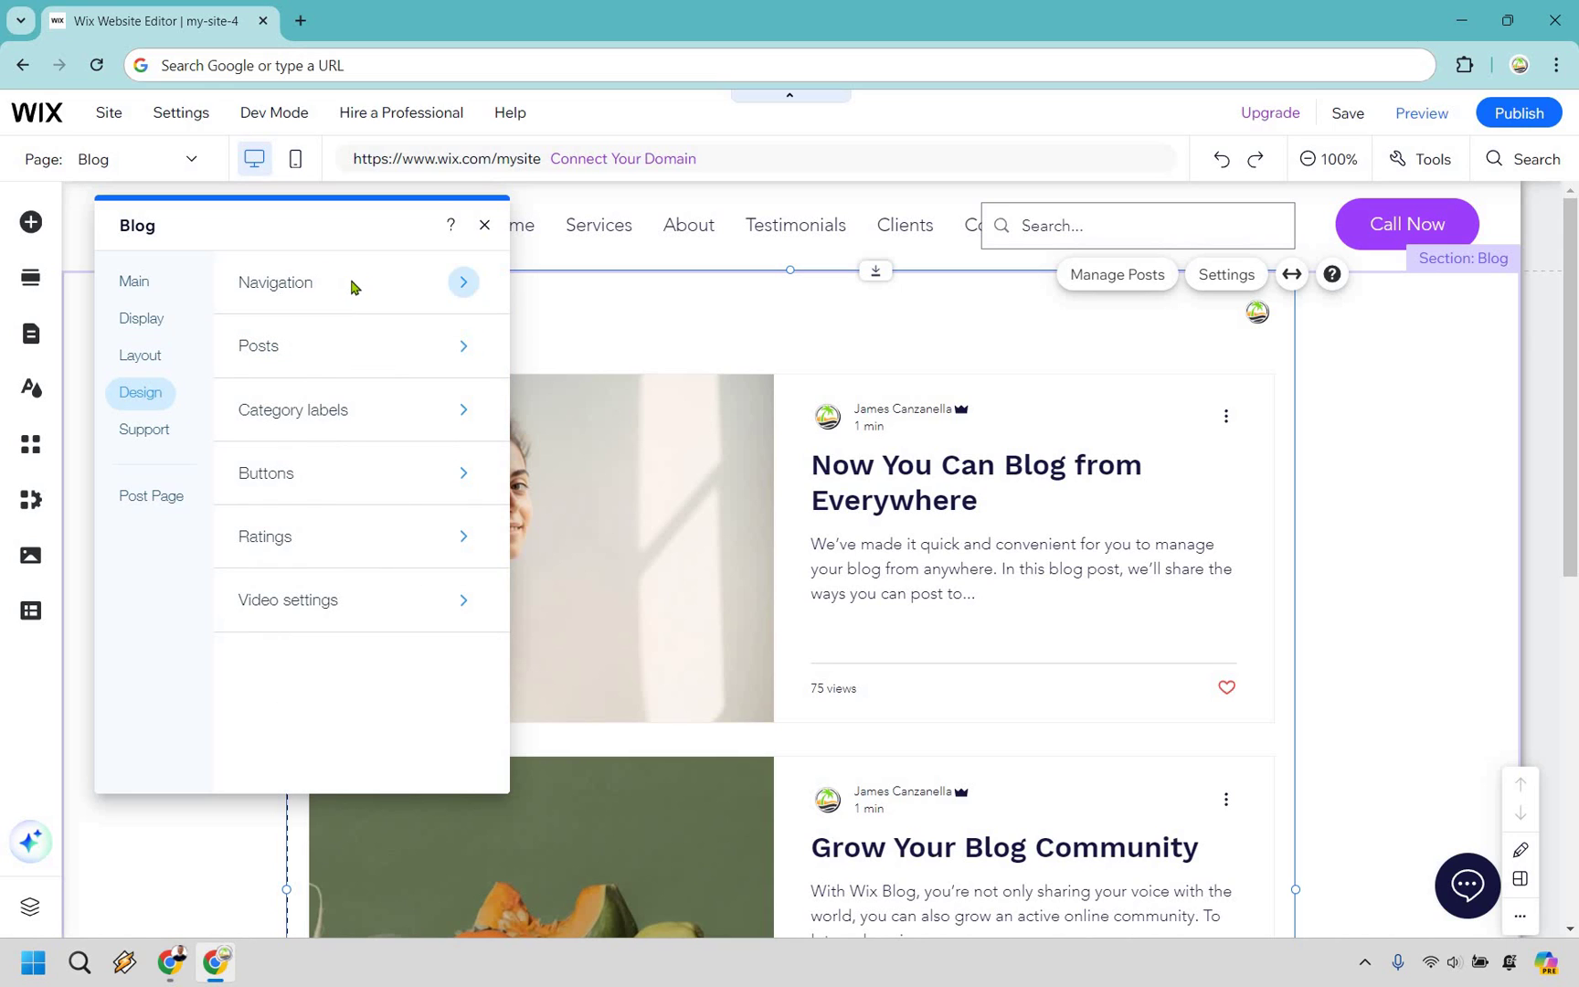
left_click(355, 287)
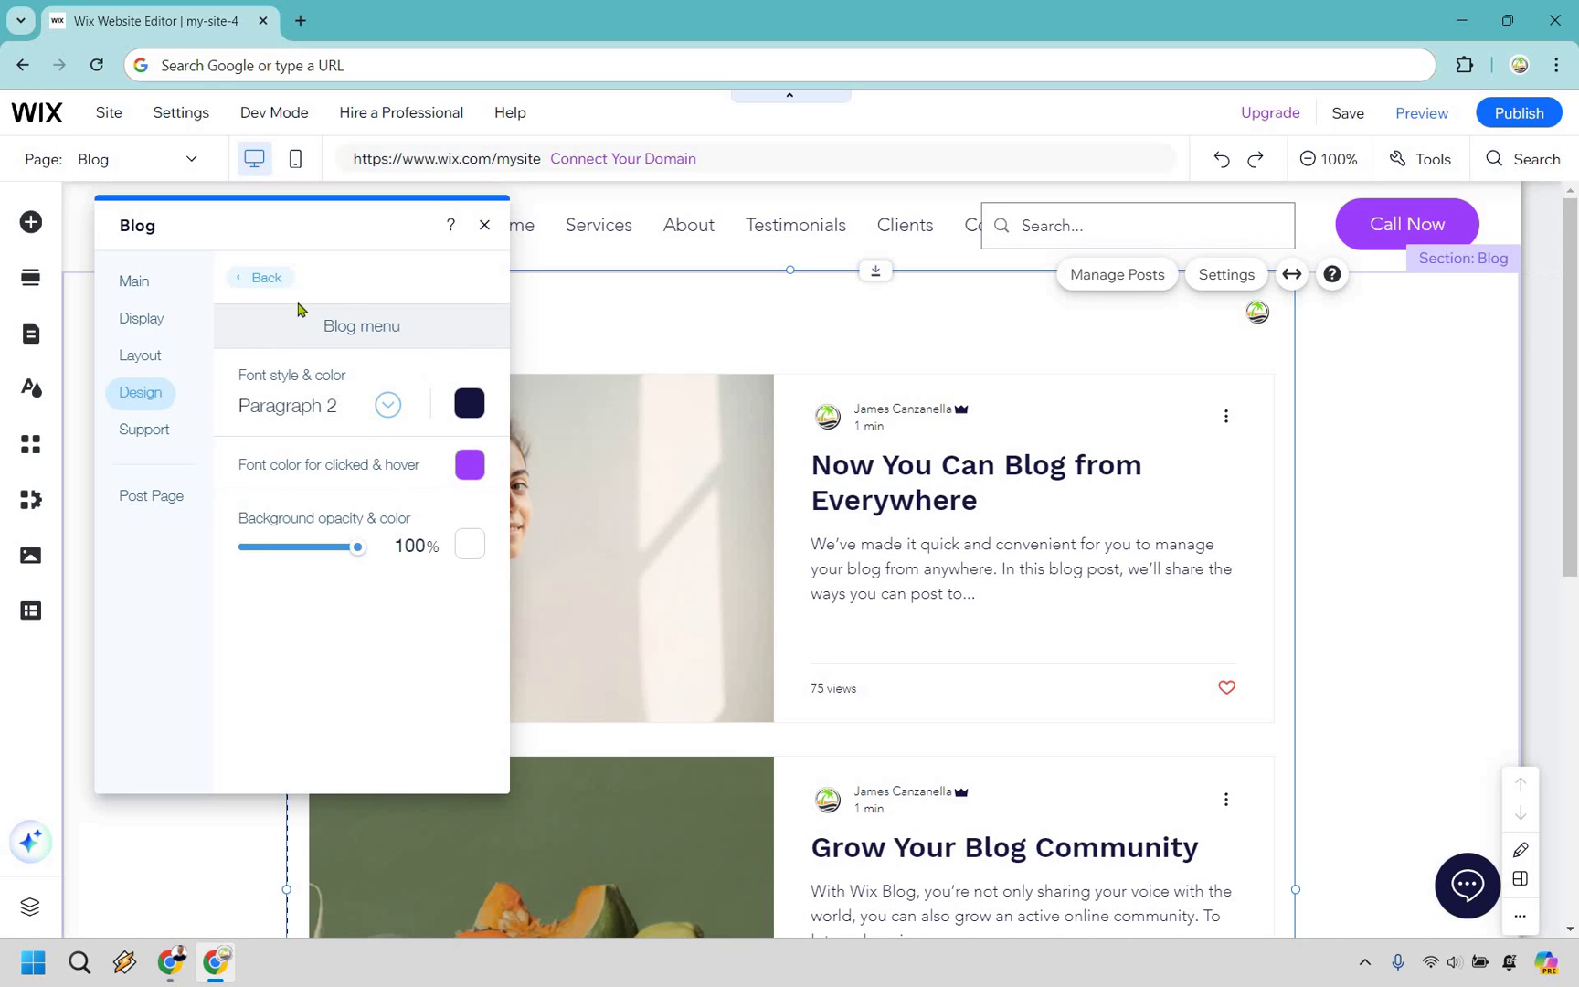
left_click(265, 277)
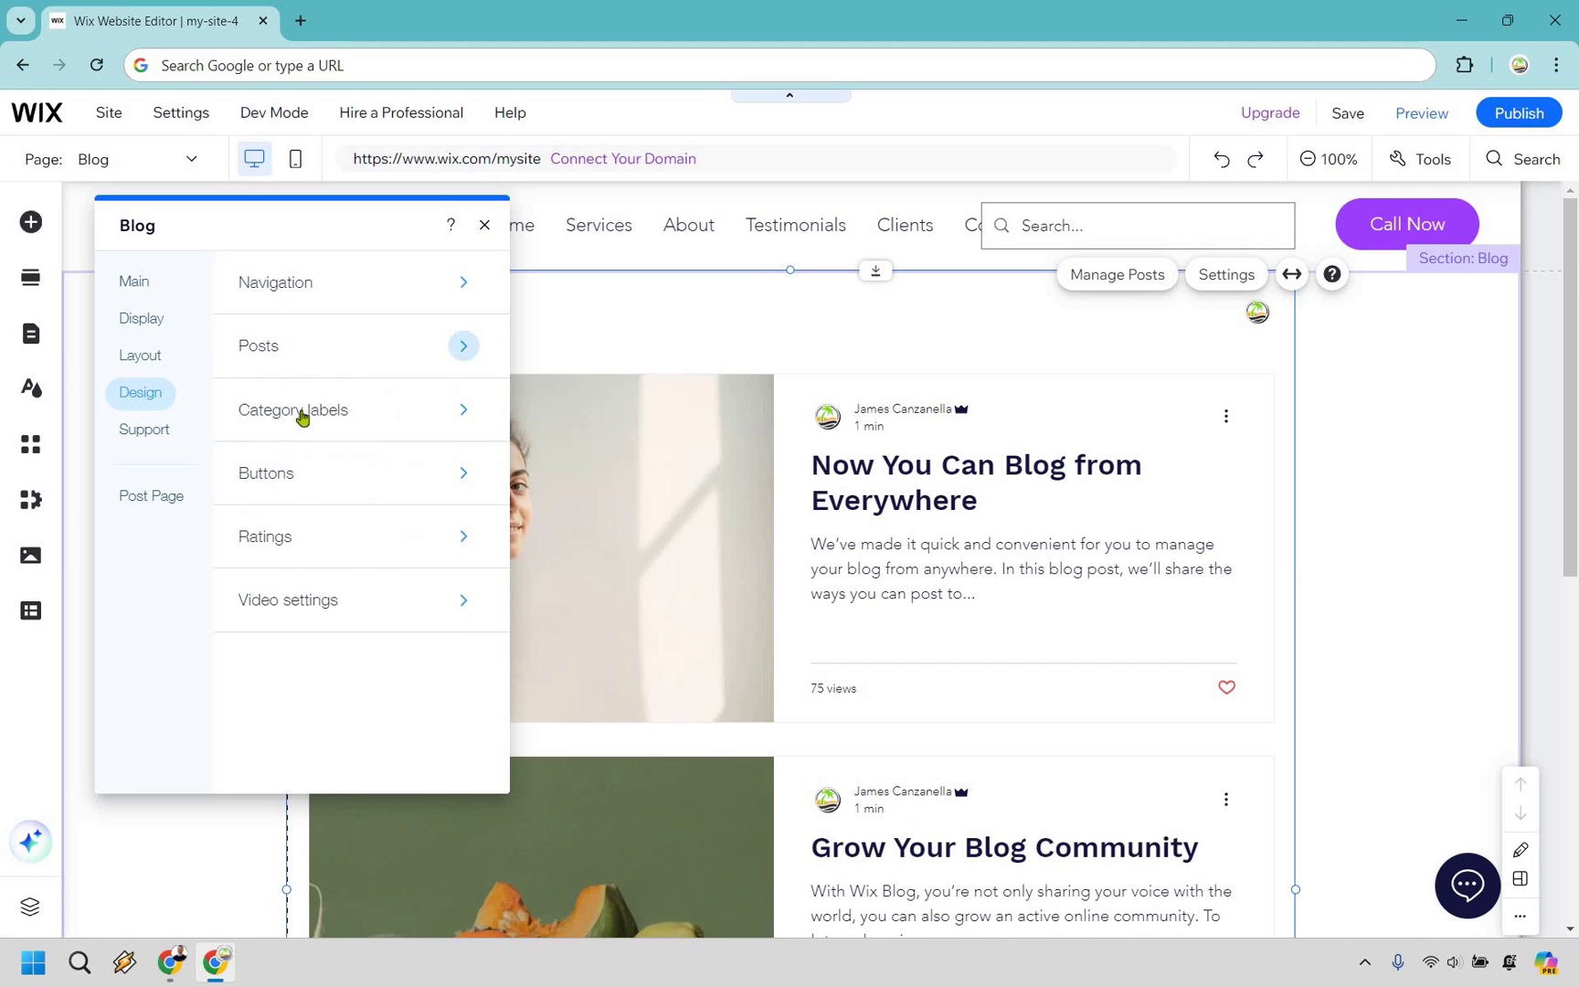
left_click(299, 415)
left_click(265, 278)
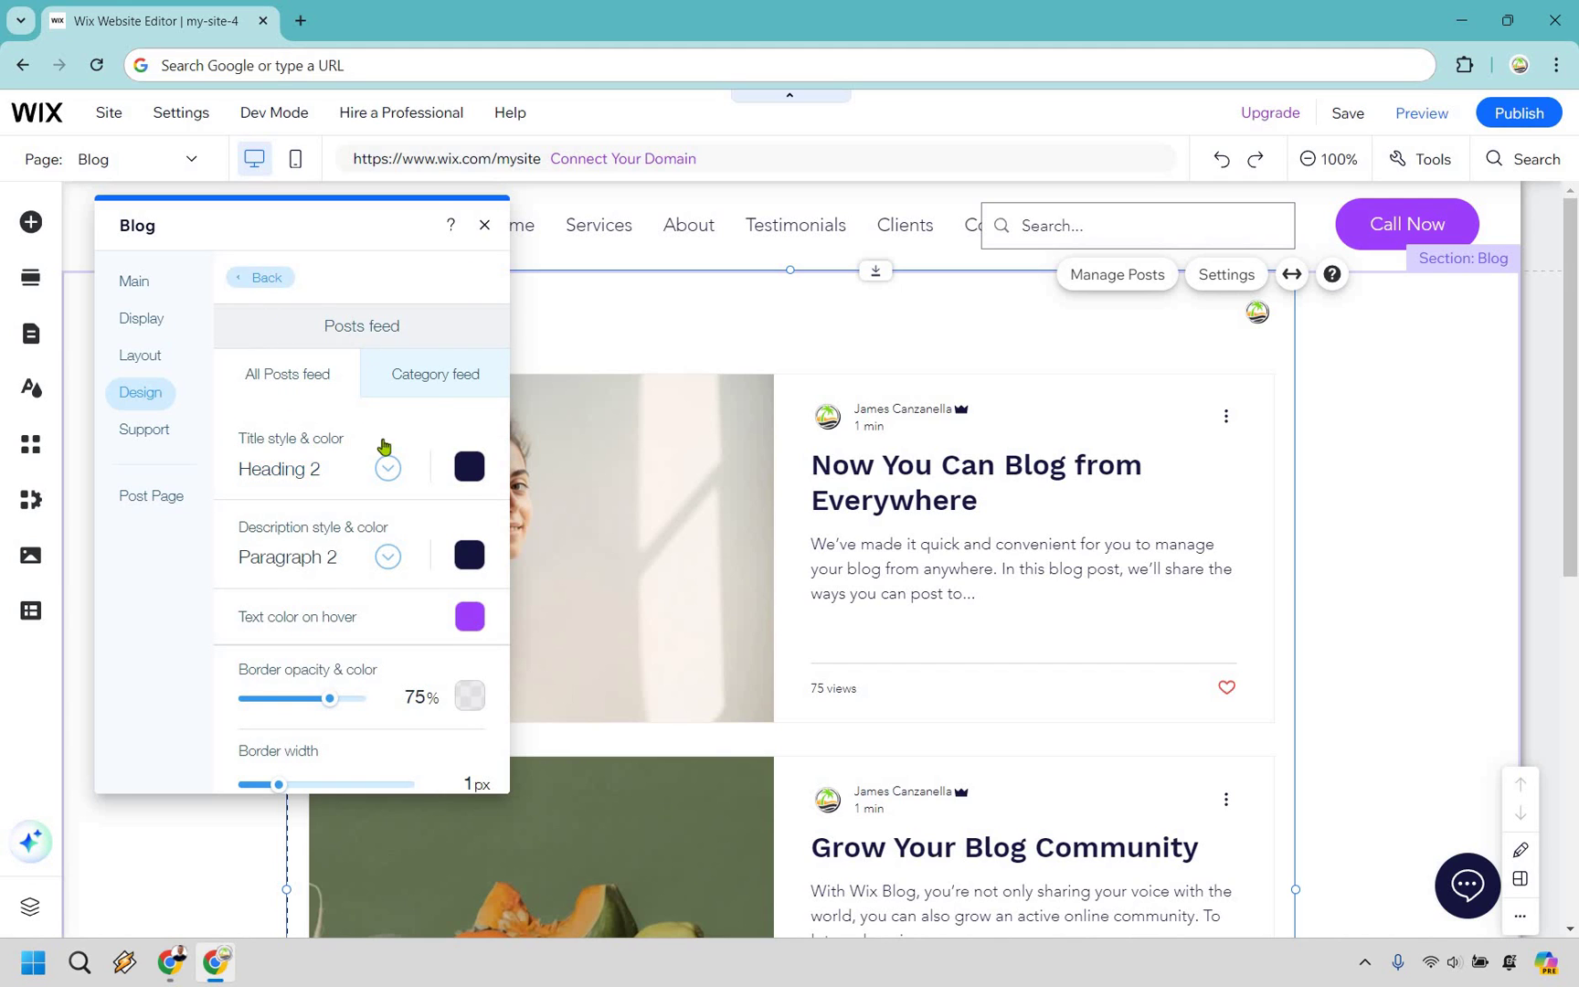
left_click(318, 533)
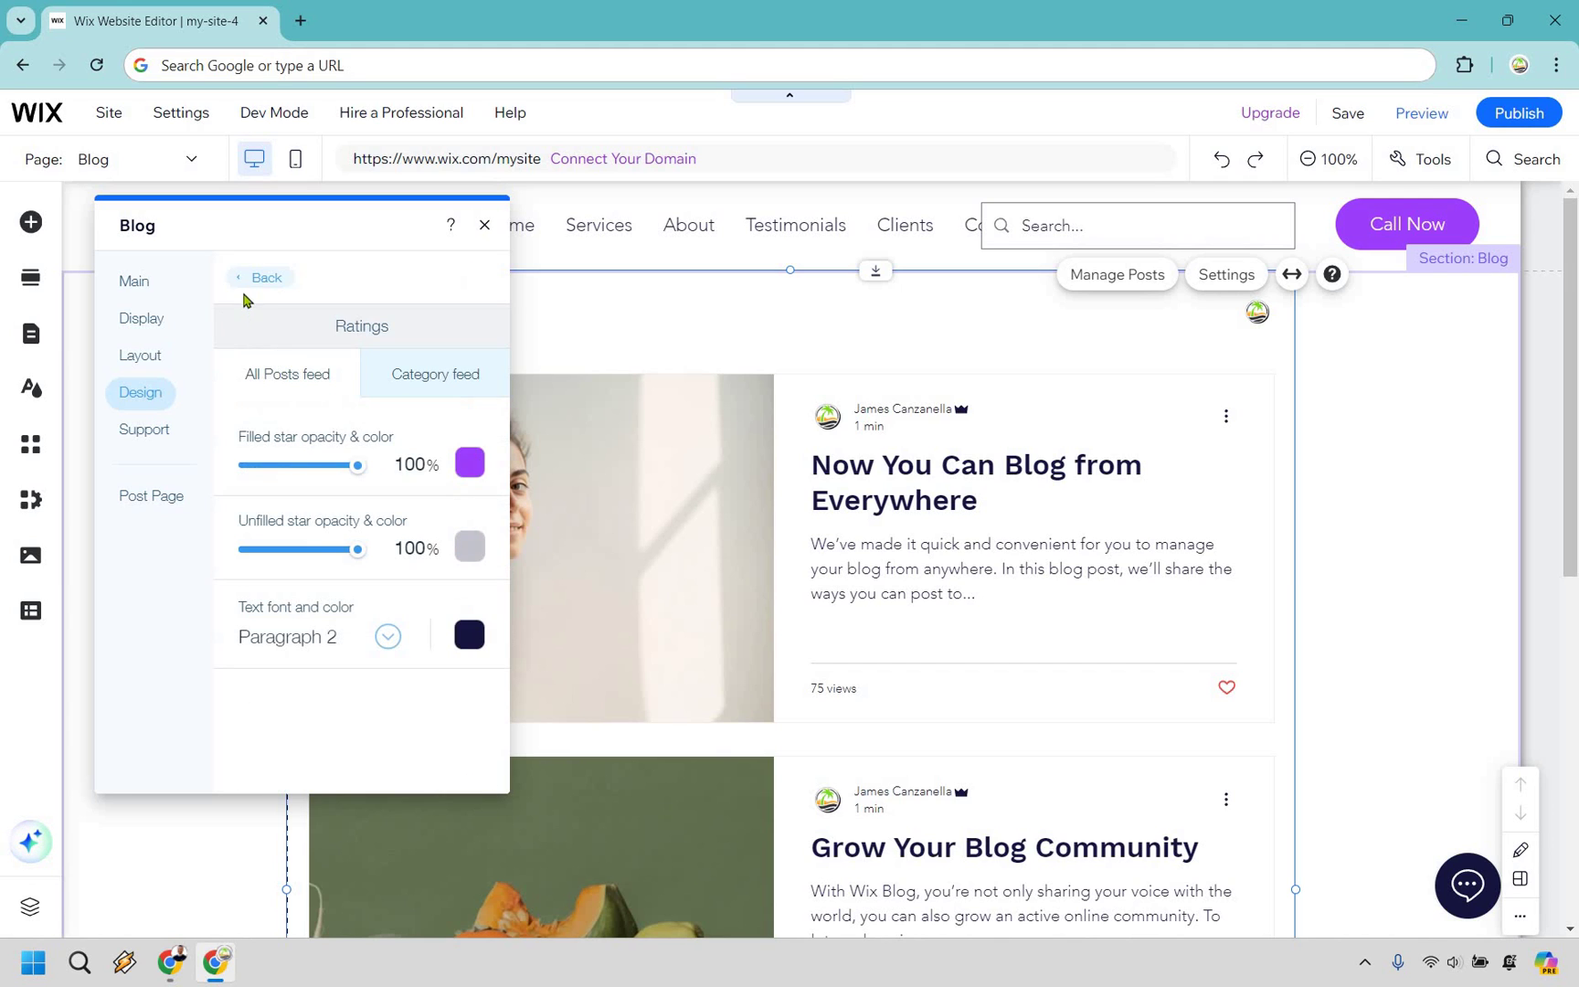
left_click(245, 281)
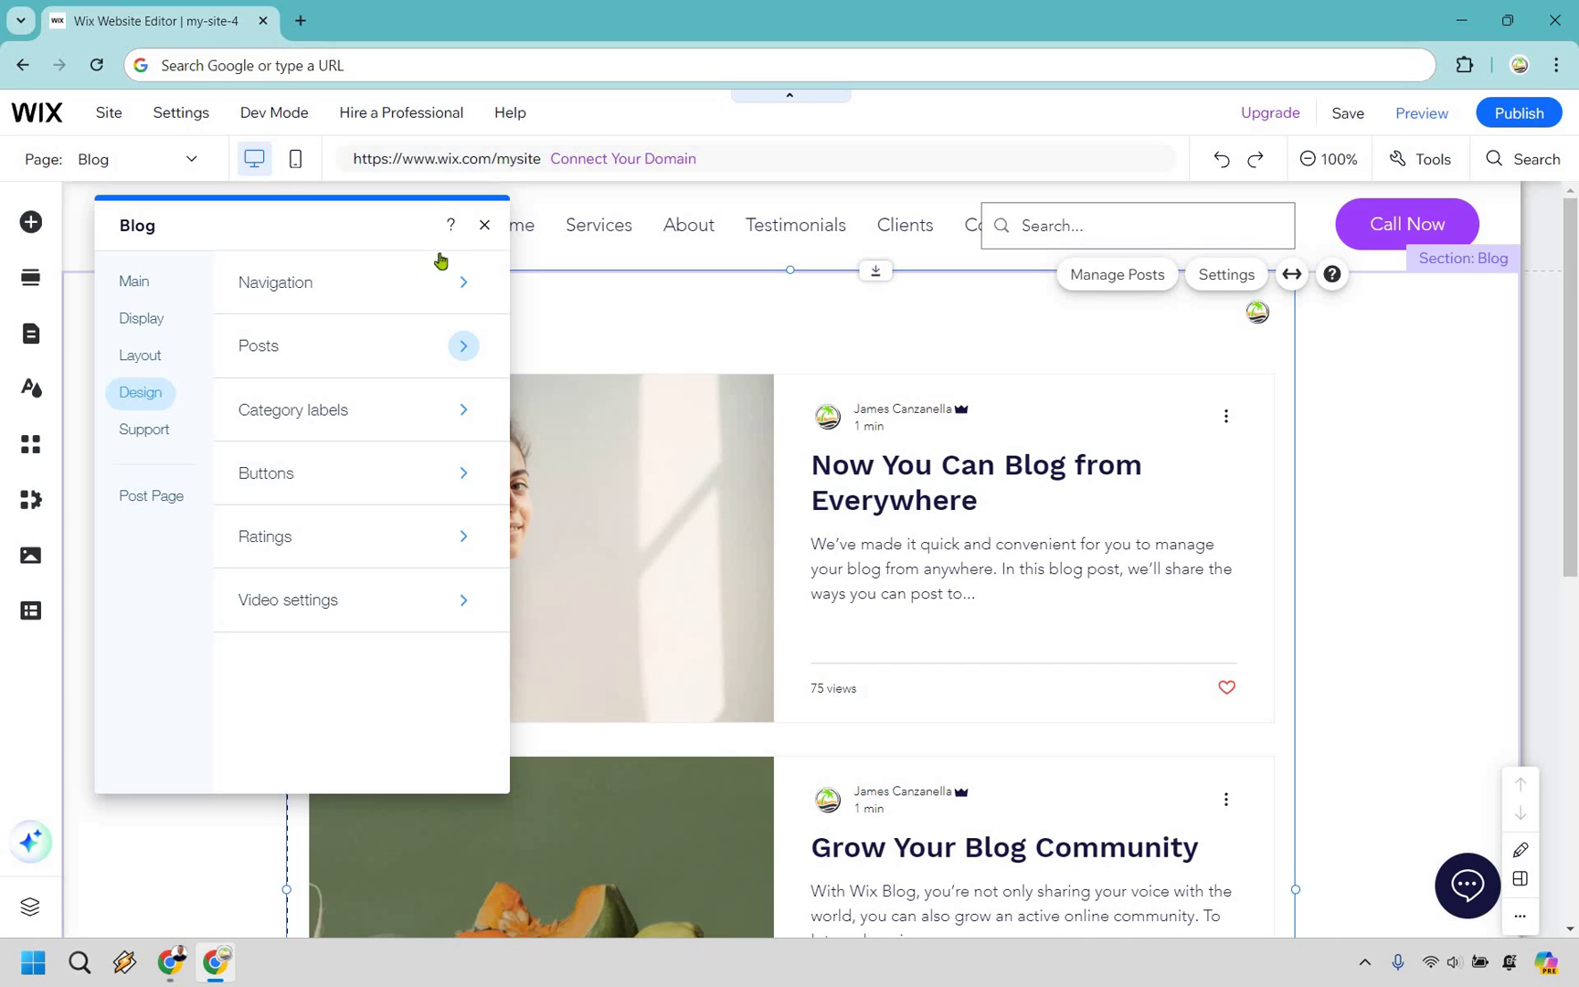
left_click(489, 231)
left_click(1113, 281)
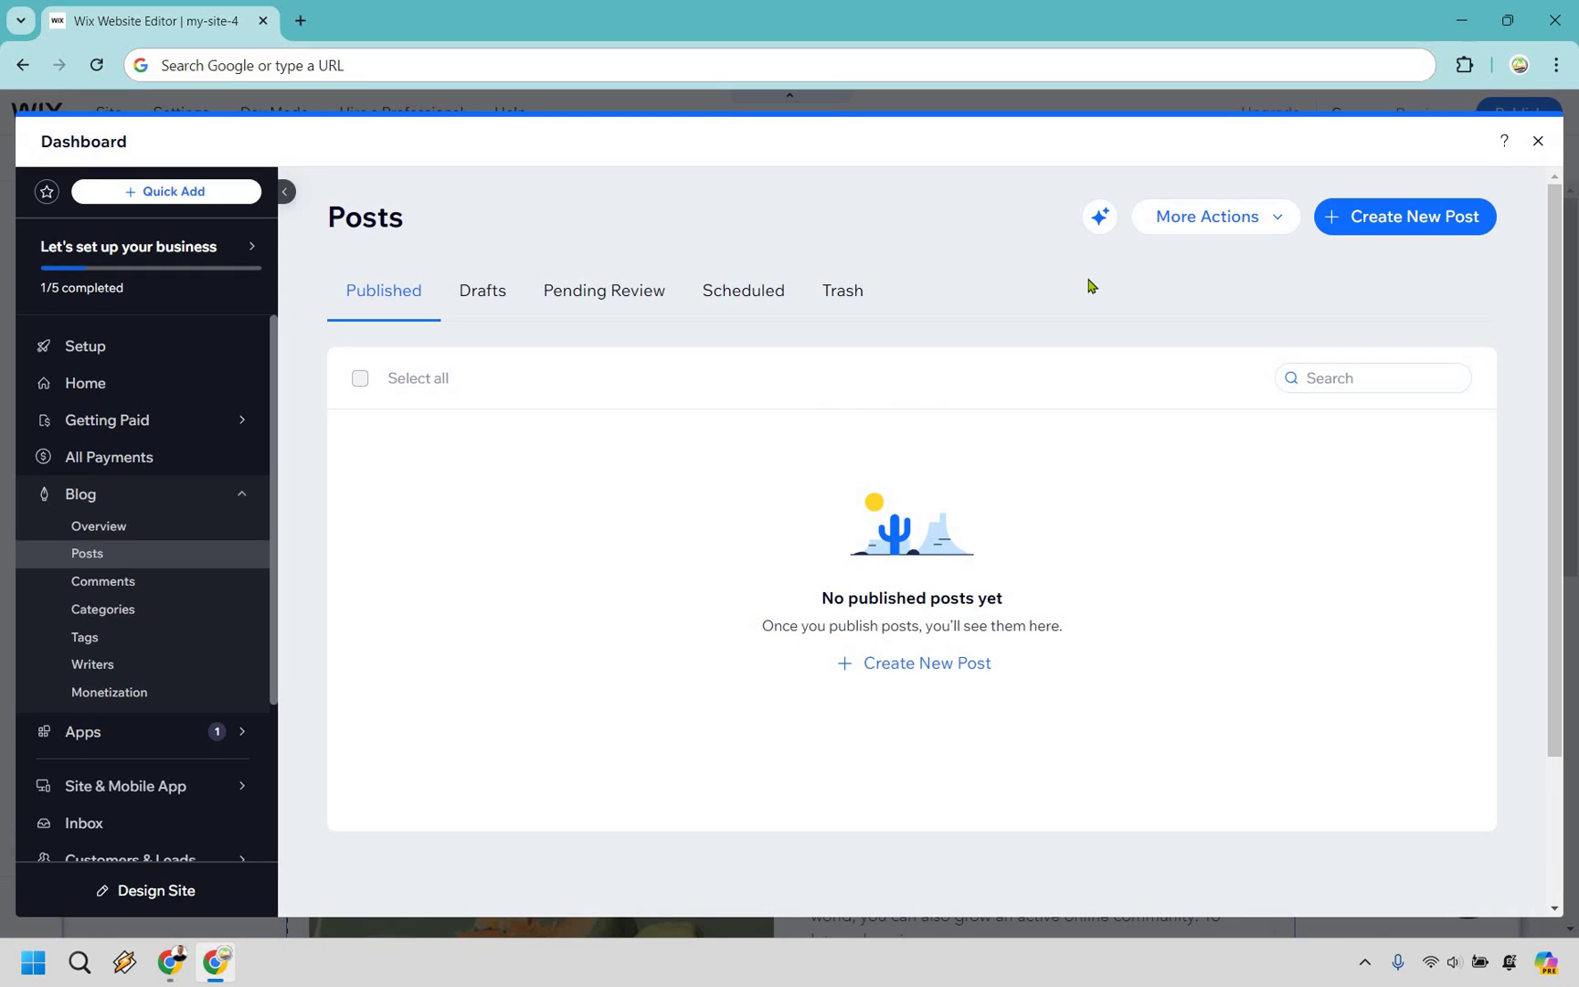
Step: Start a new blog post titled 'Wix Example Post'
left_click(501, 294)
left_click(396, 292)
left_click(1386, 226)
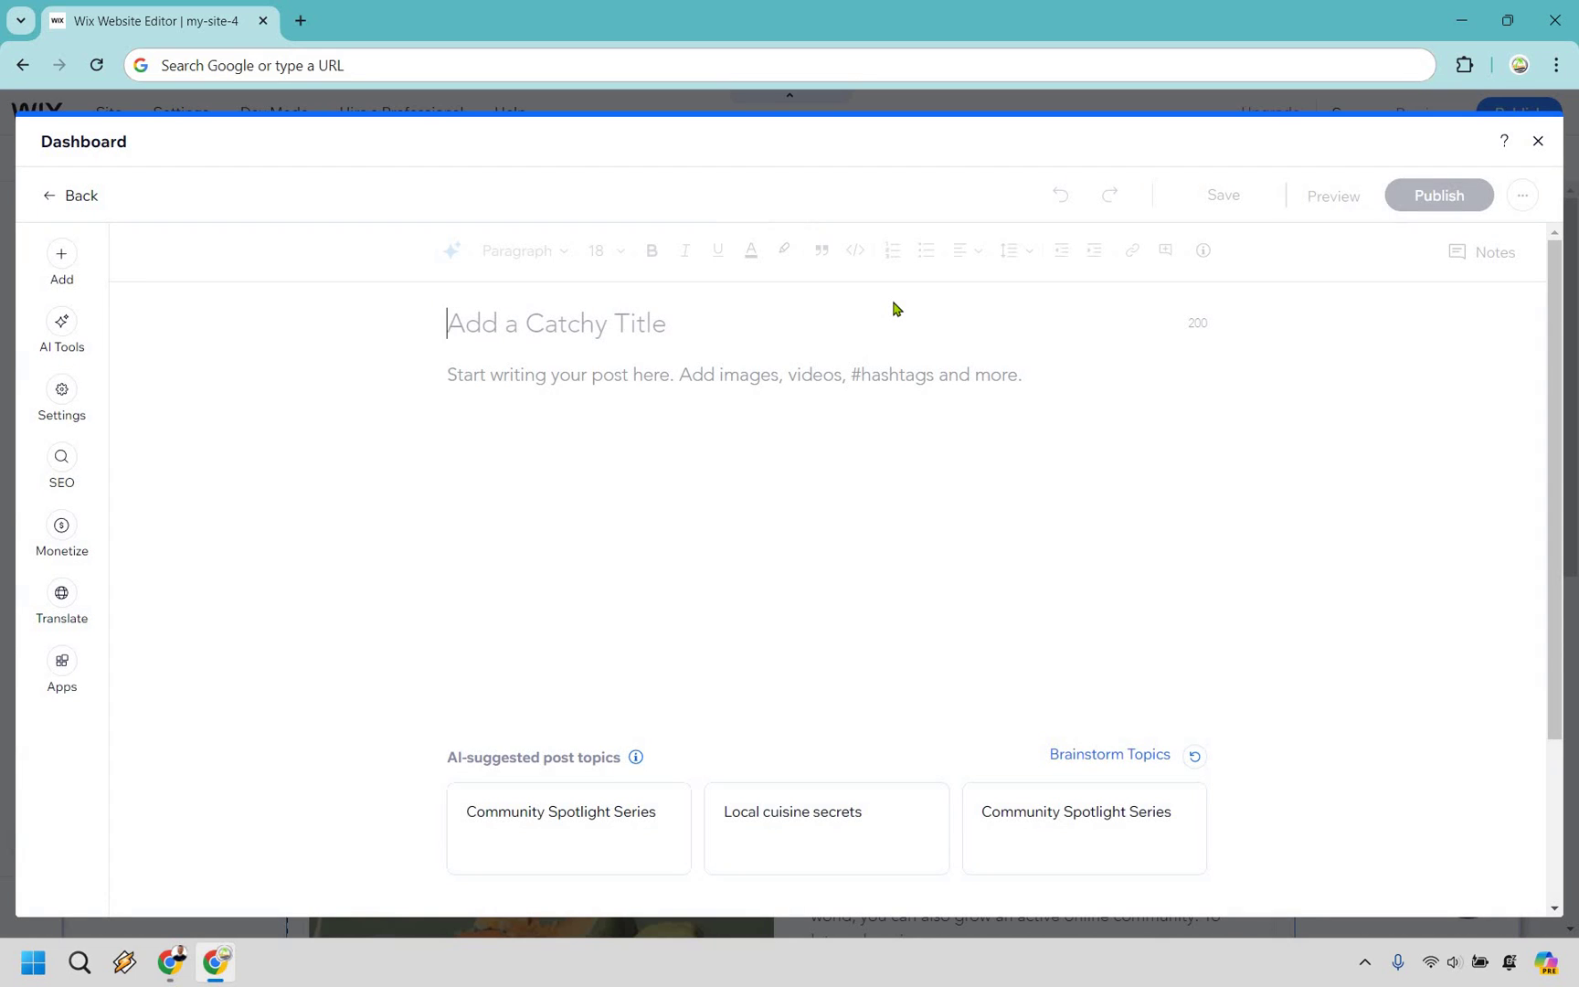
type("Wix Eco")
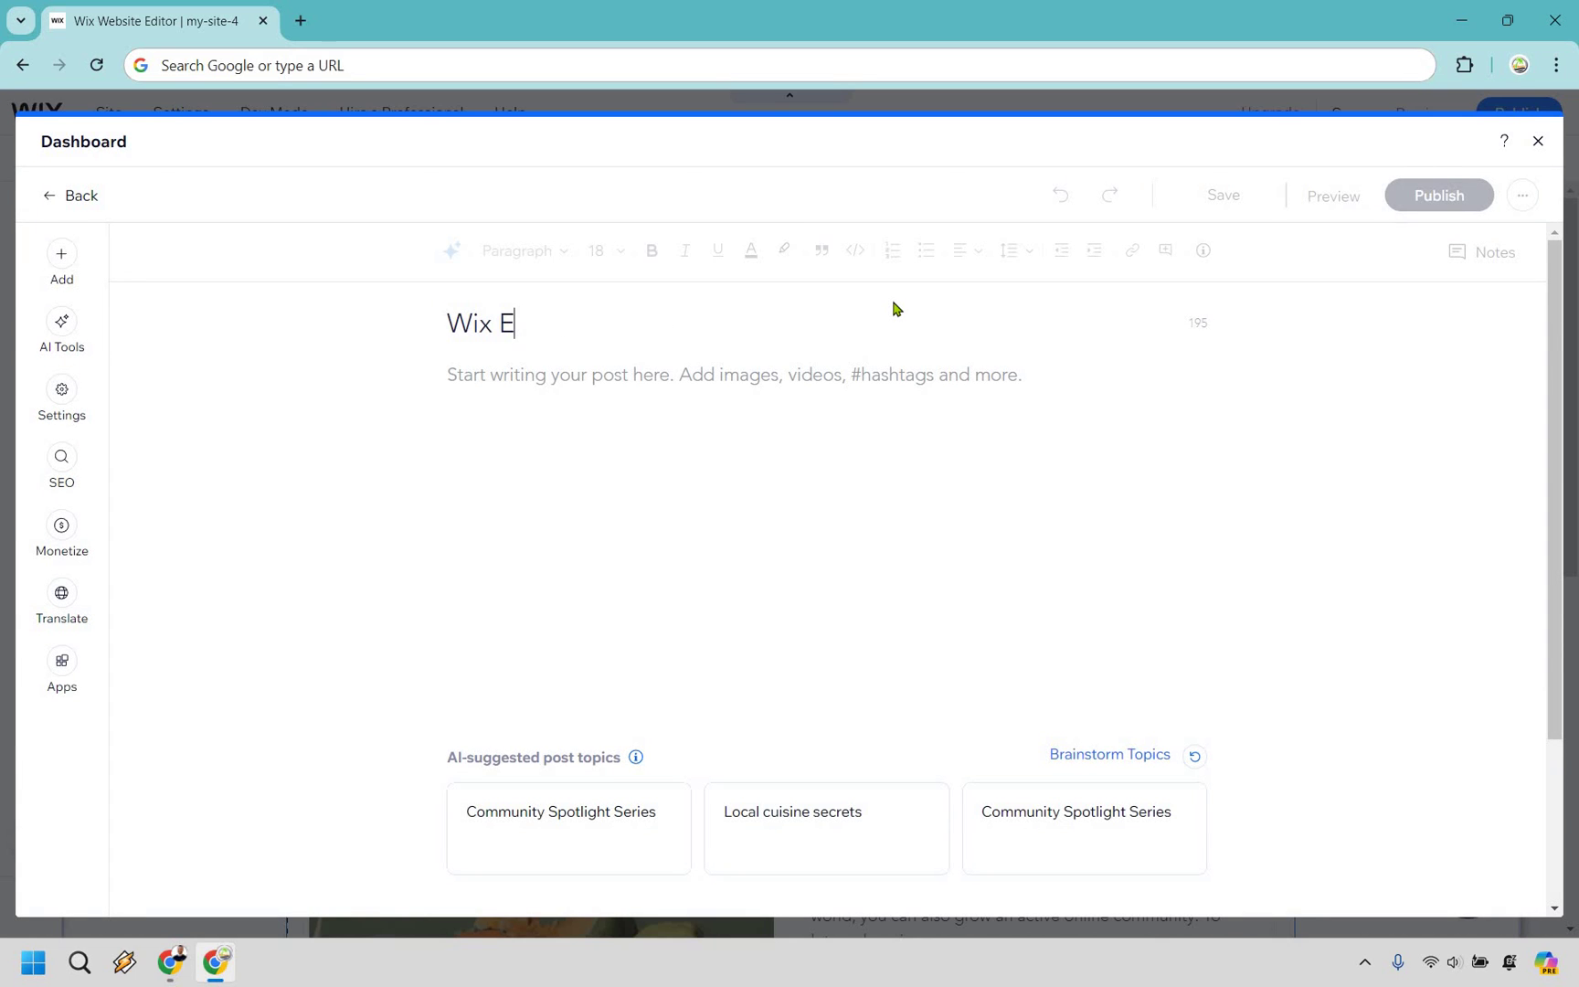
key("BackSpace")
key("BackSpace")
type("xample Post")
Step: Write the body line 'The mic is in front of me' and publish the post
left_click(847, 381)
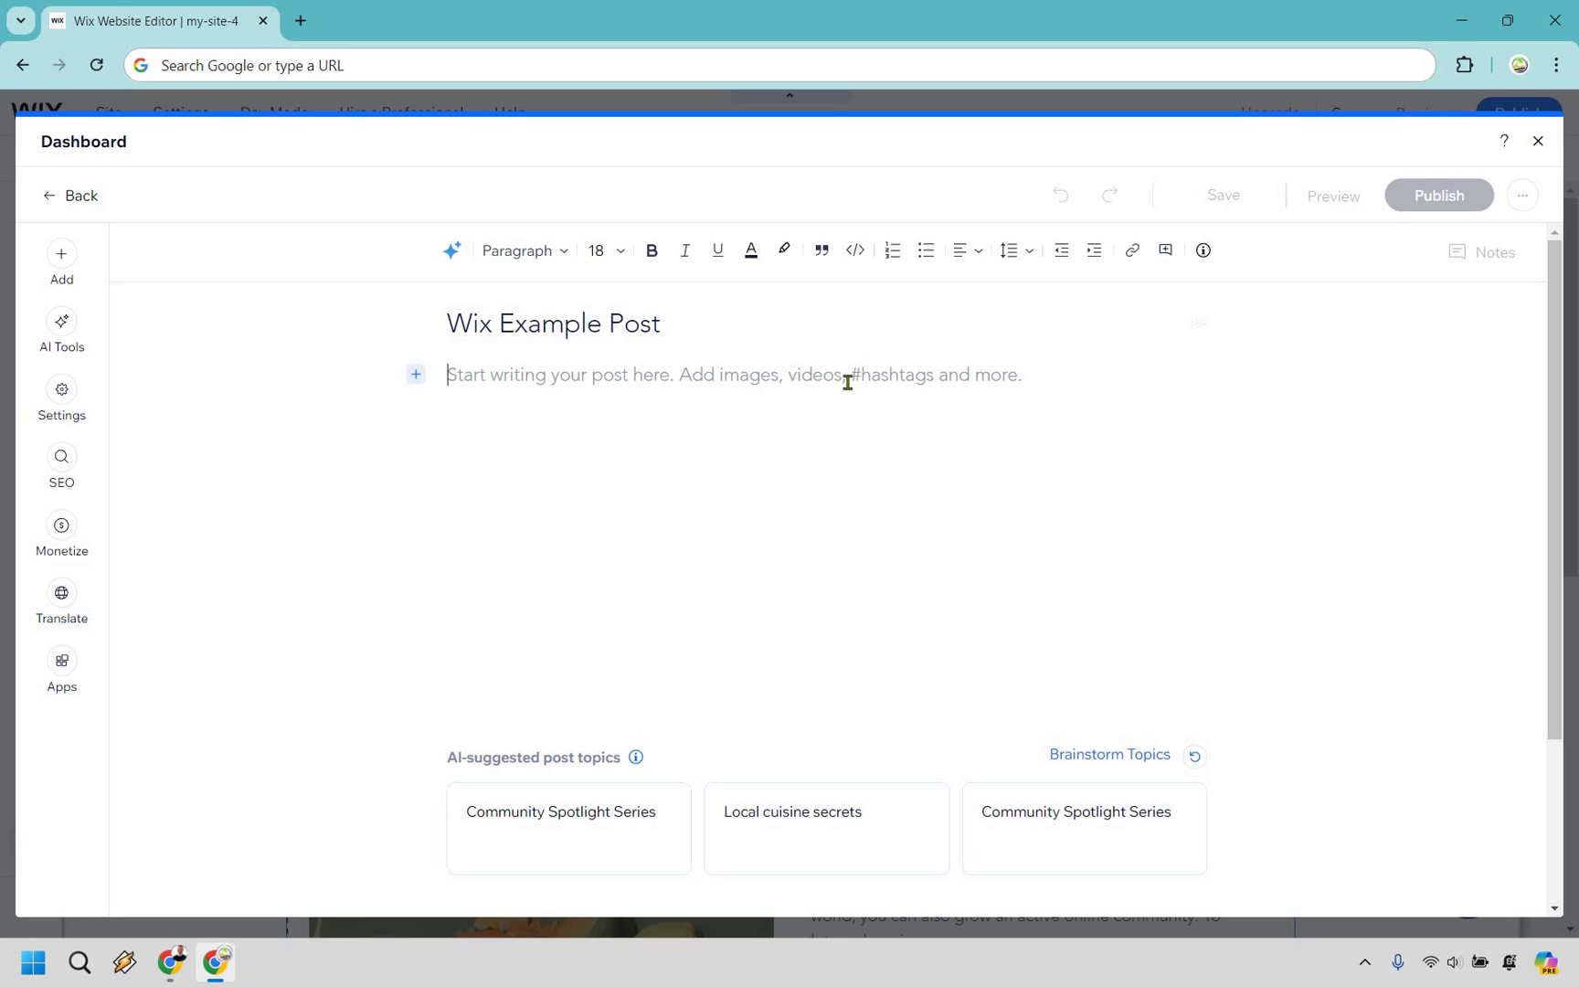
type("The mic is in front of me")
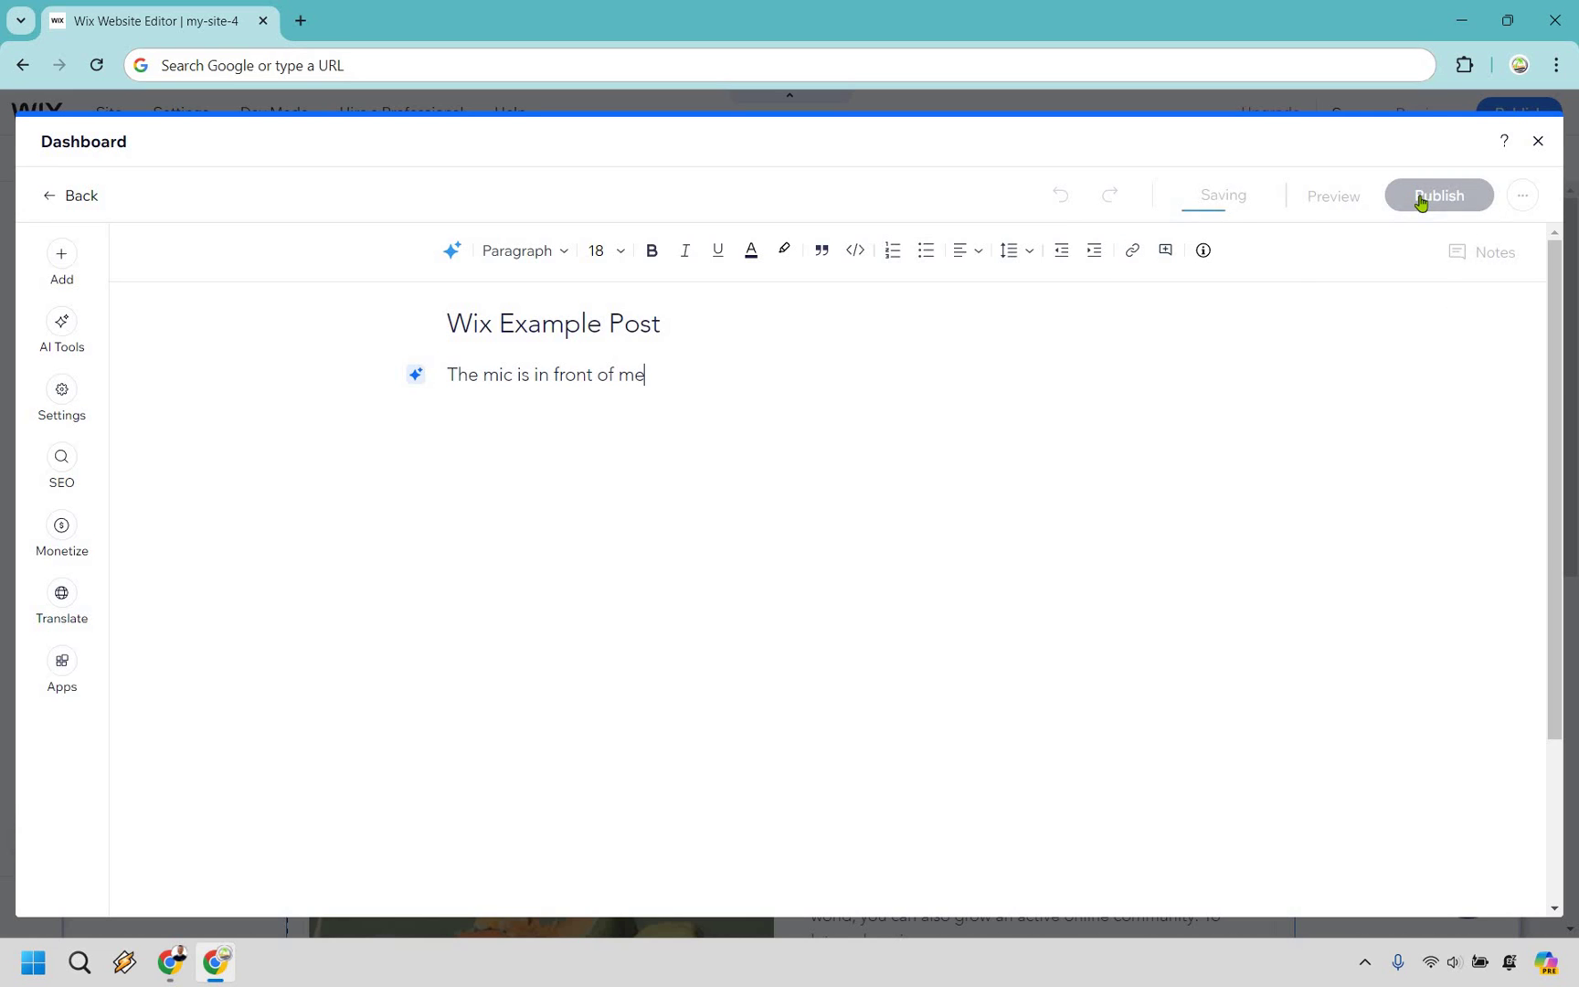
left_click(1430, 208)
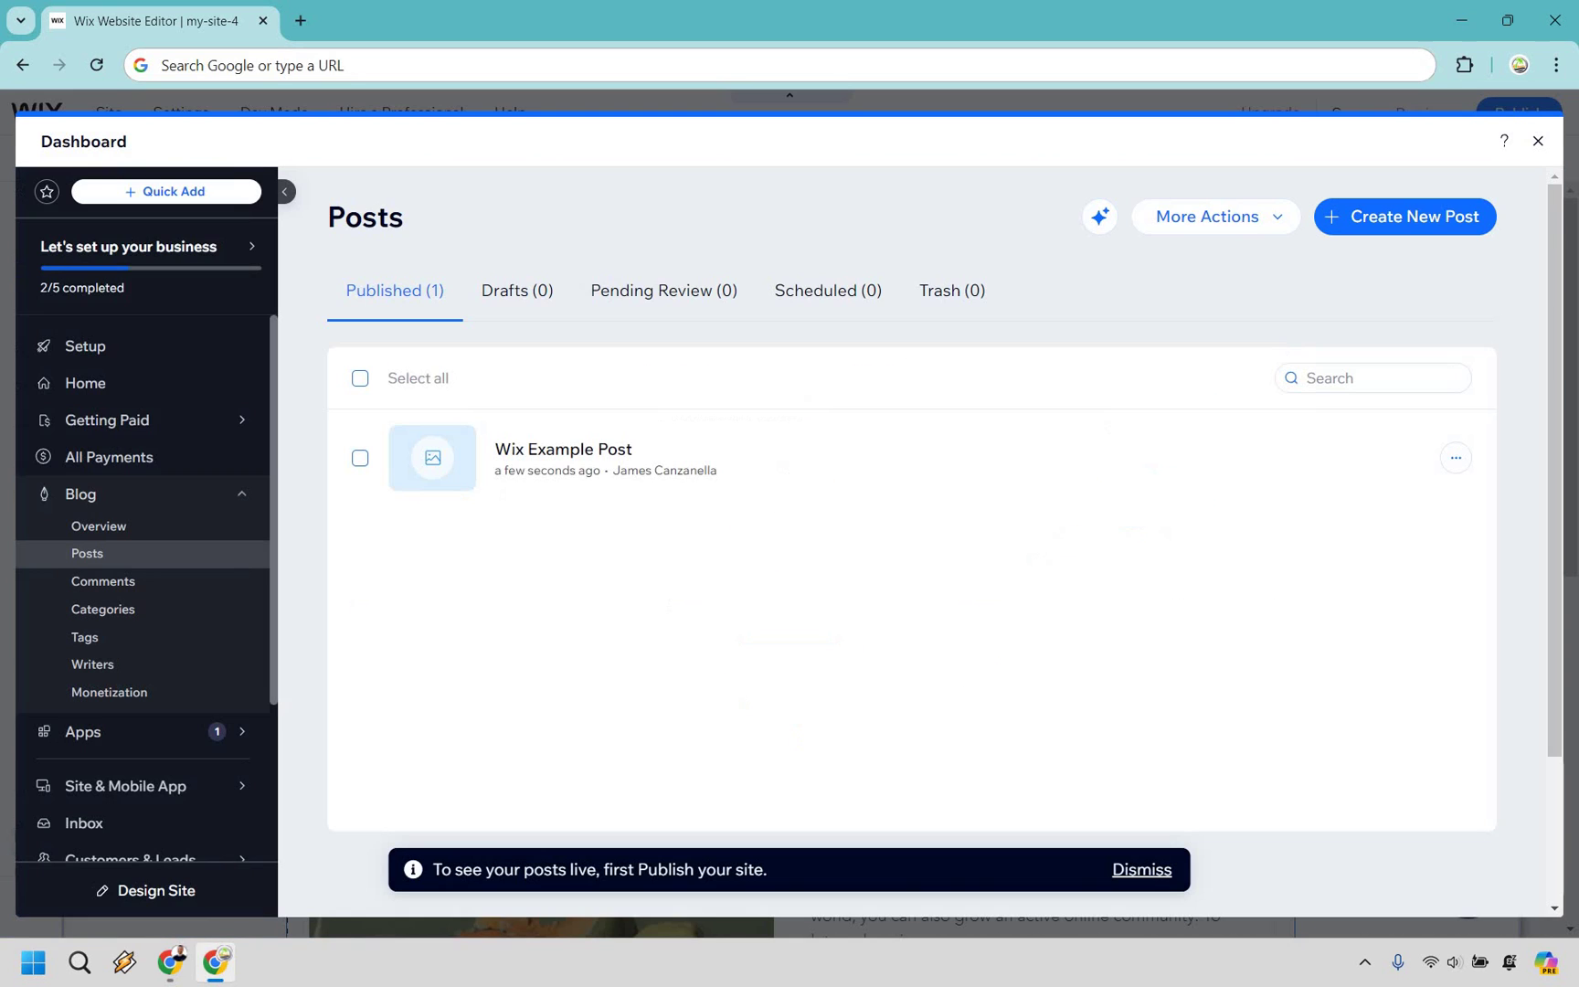
Step: Close the dashboard and open the full Wix Example Post page in the site preview
key("Escape")
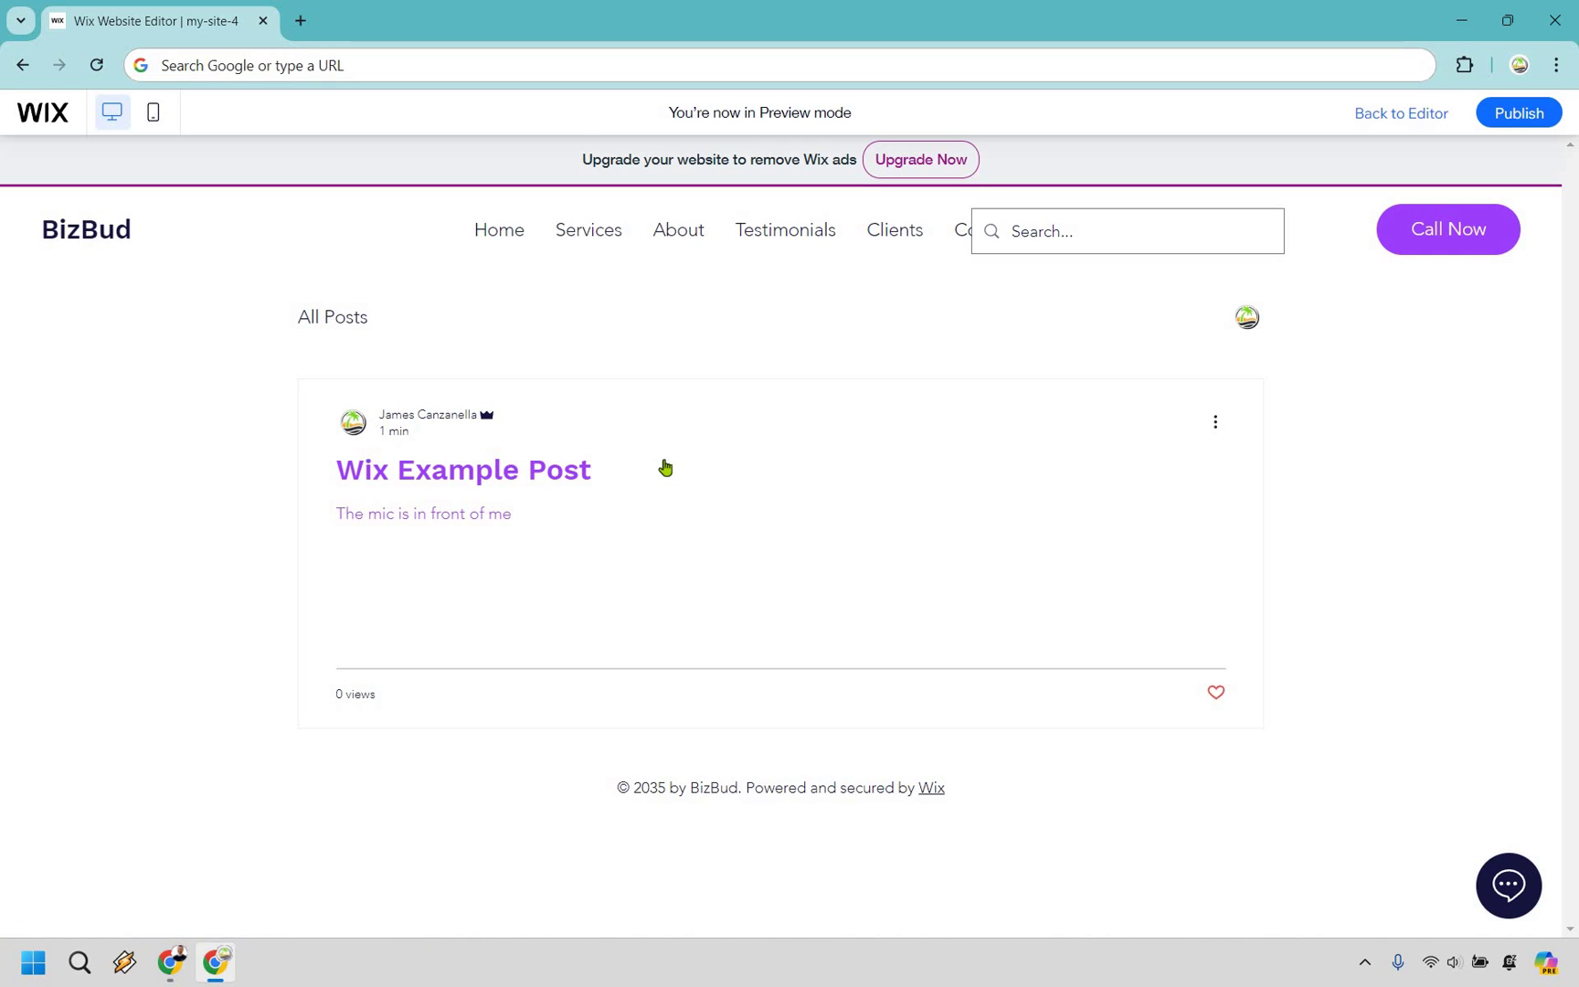
left_click(750, 462)
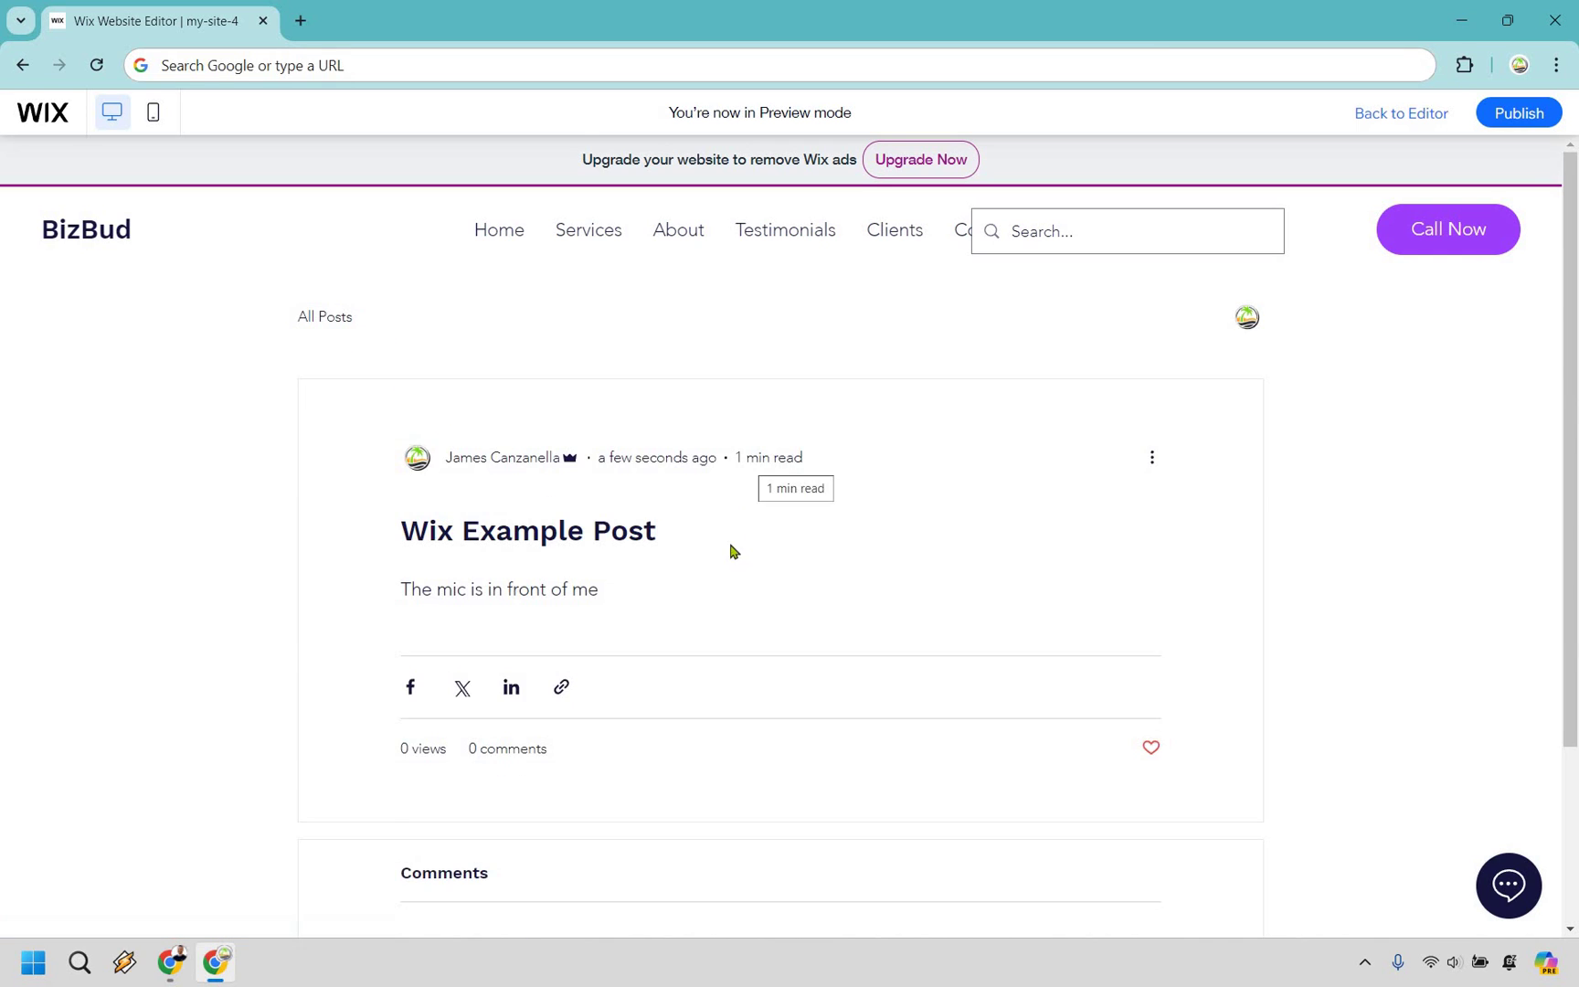
scroll(733, 550, "down", 3)
scroll(786, 535, "up", 3)
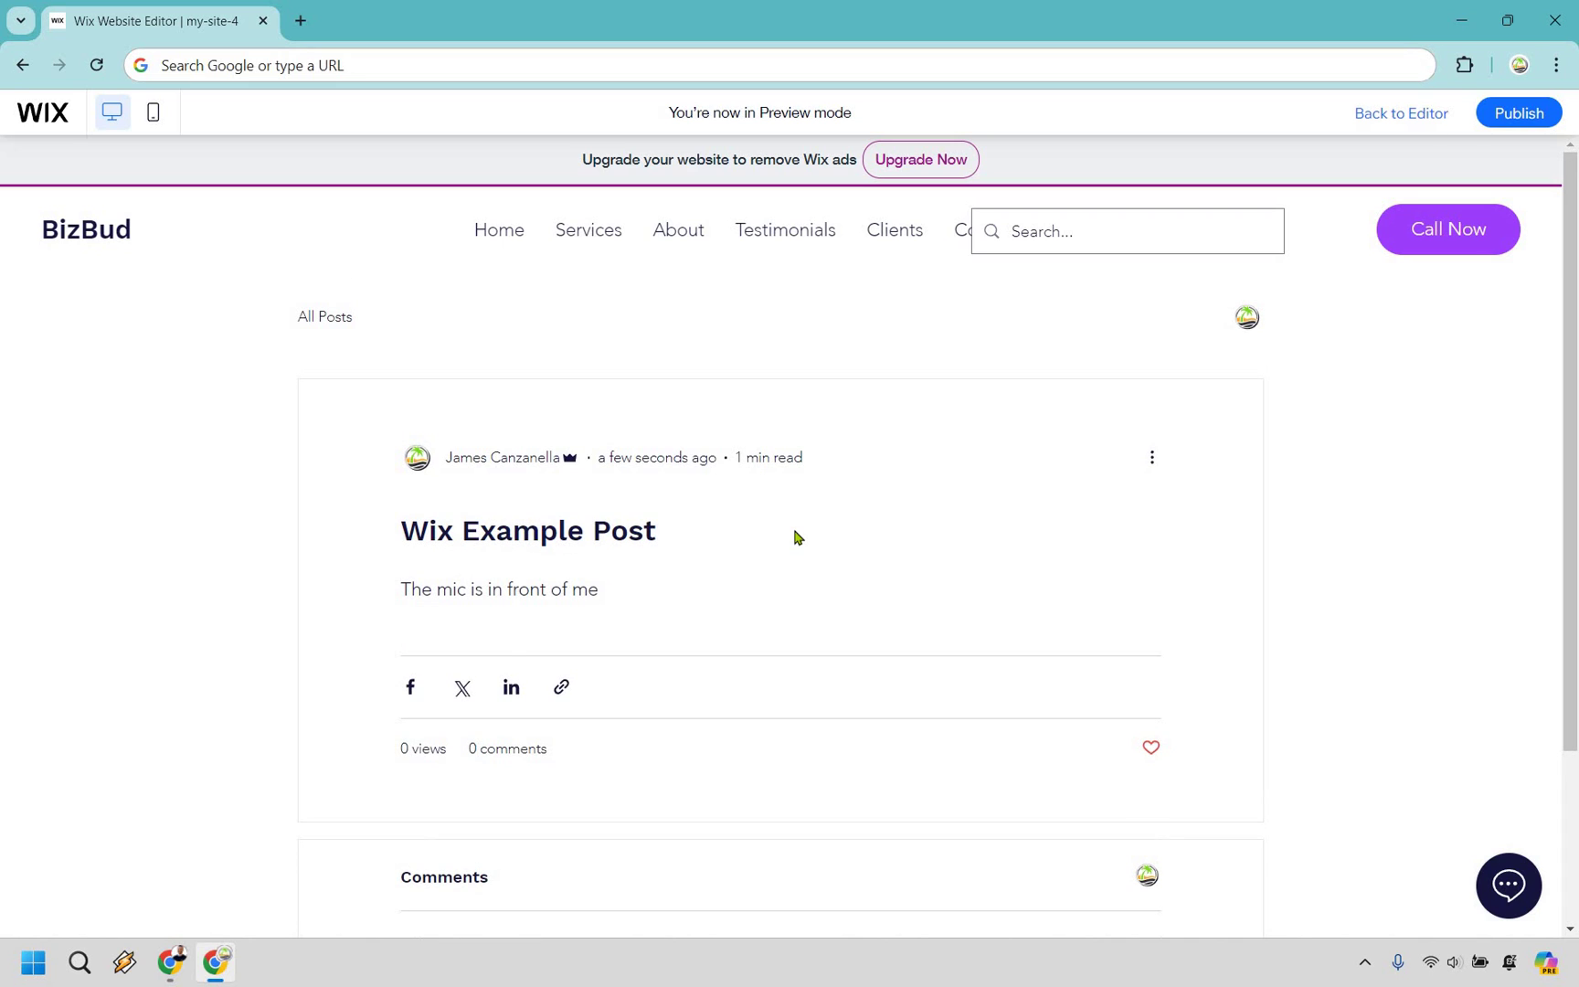
Step: Return to the editor and open the header's Quick Edit menu management
left_click(1383, 116)
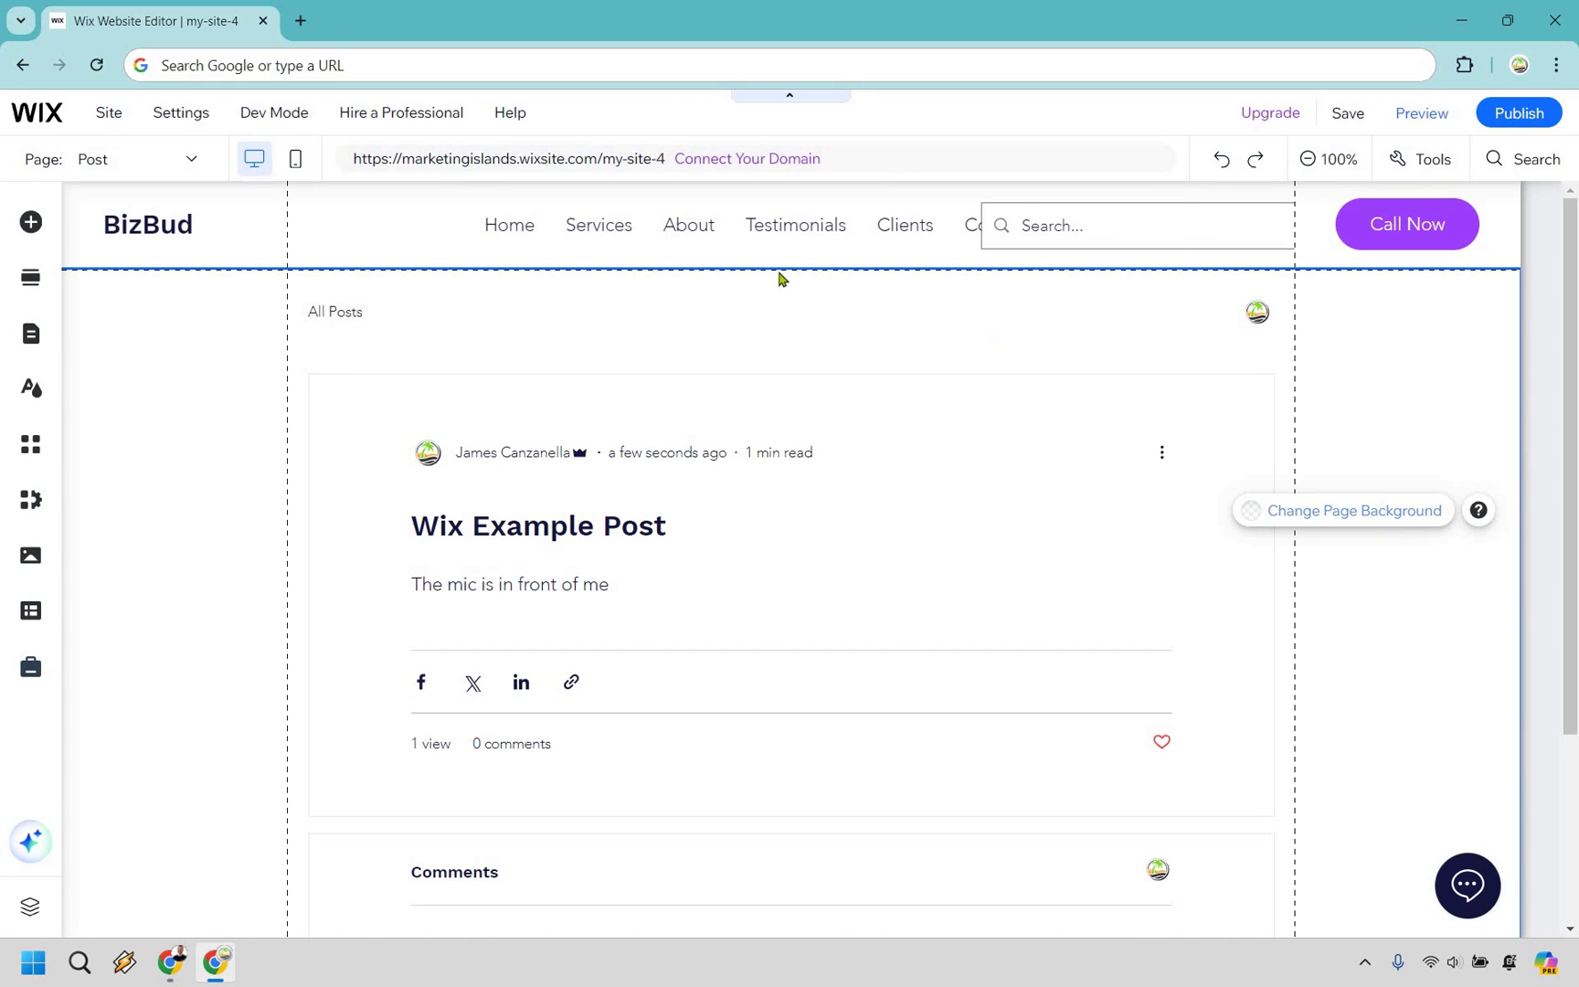
left_click(1000, 222)
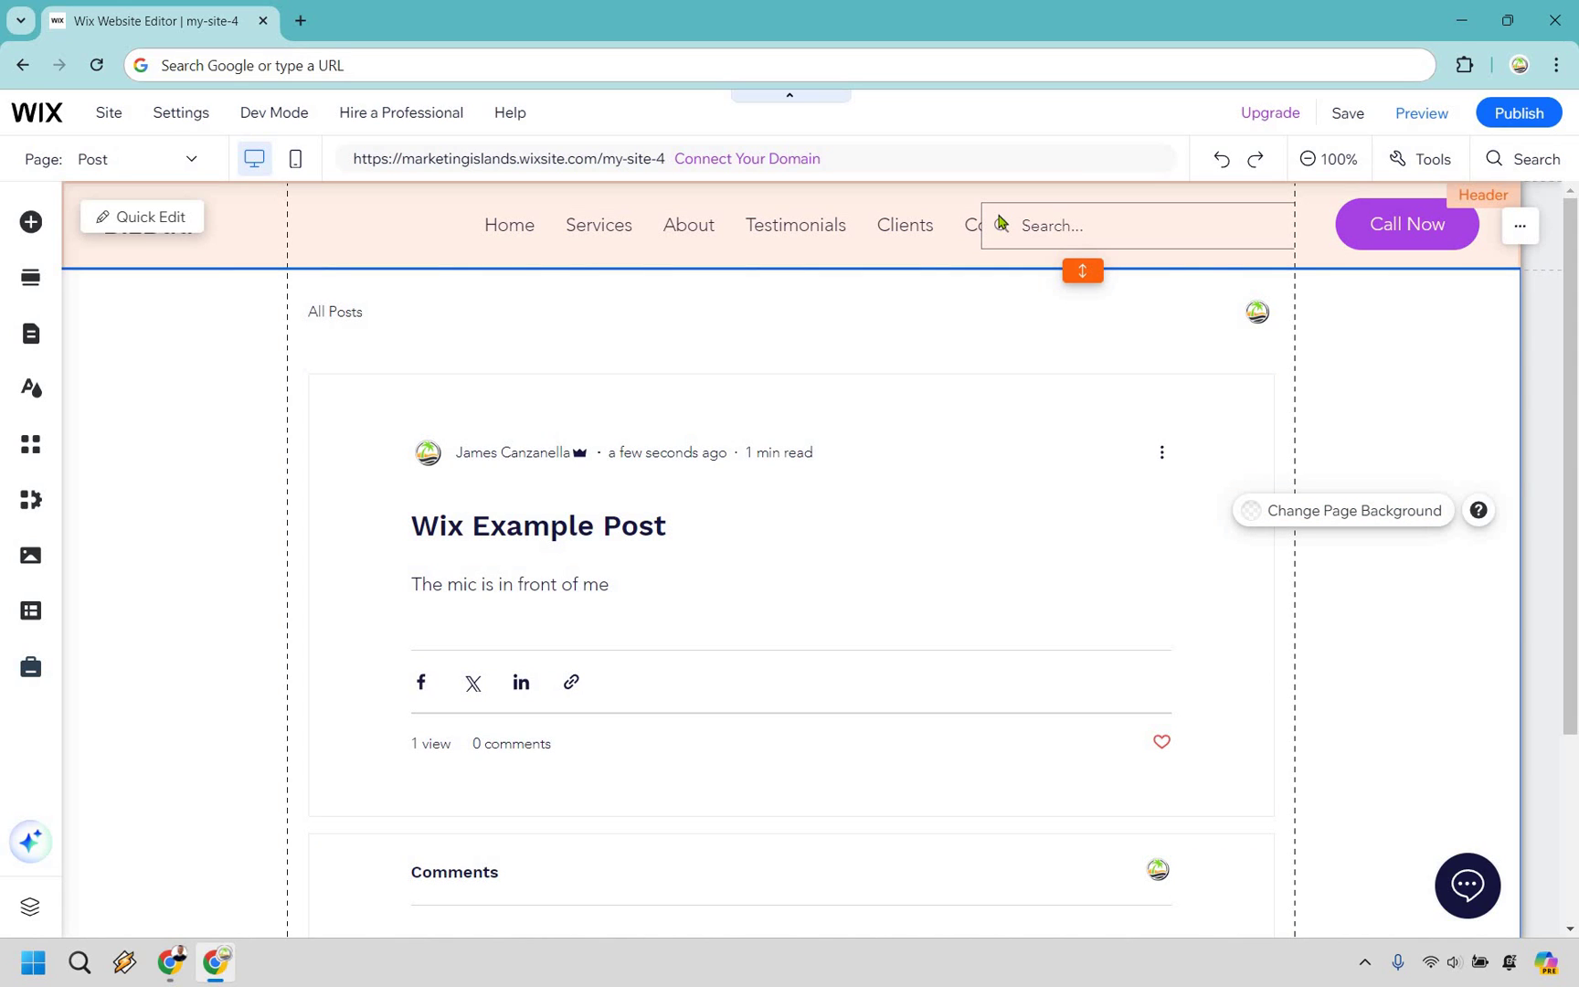
left_click(1518, 233)
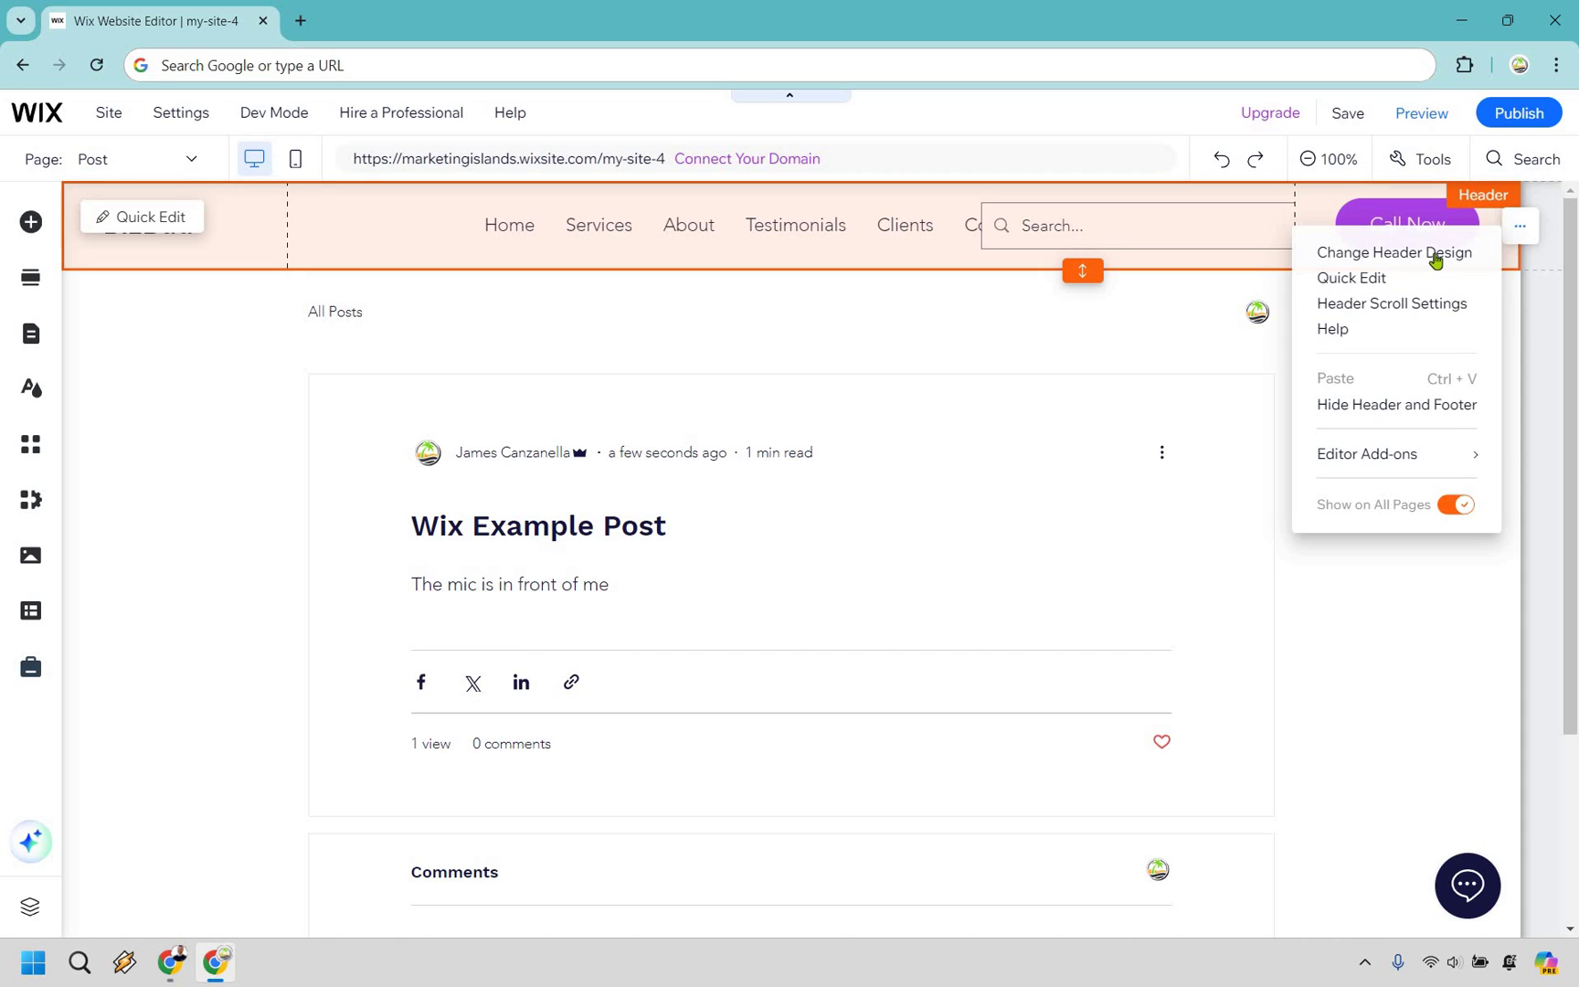
left_click(1365, 289)
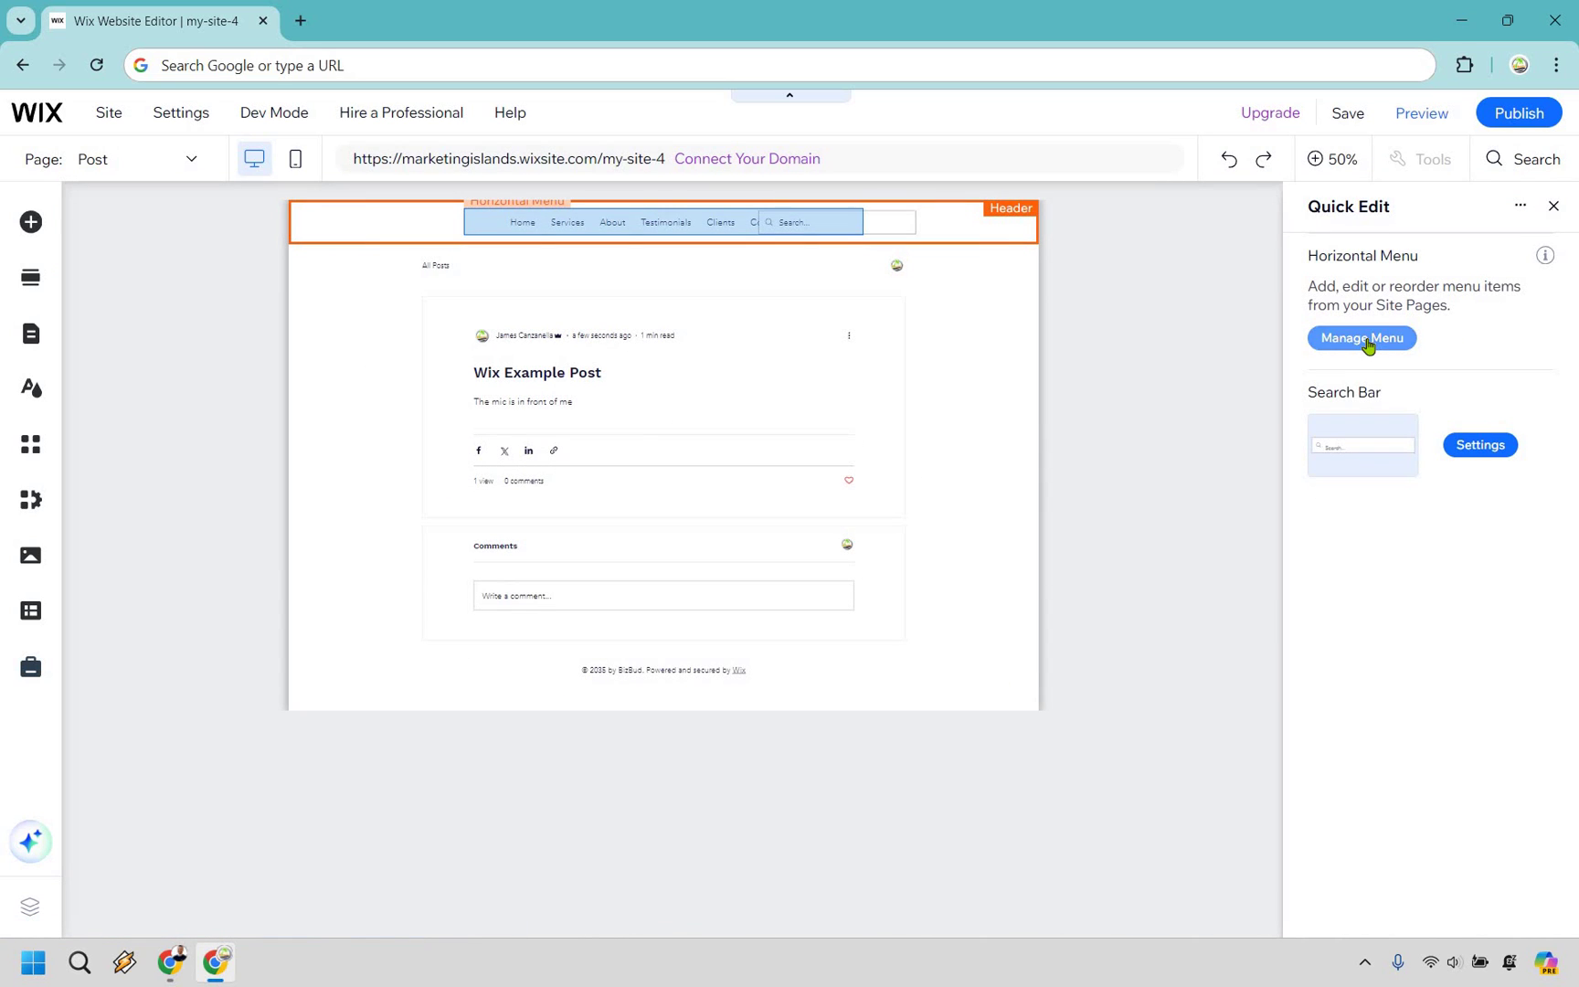
left_click(1367, 345)
Step: Delete the Testimonials and About items from the site menu
left_click(1368, 345)
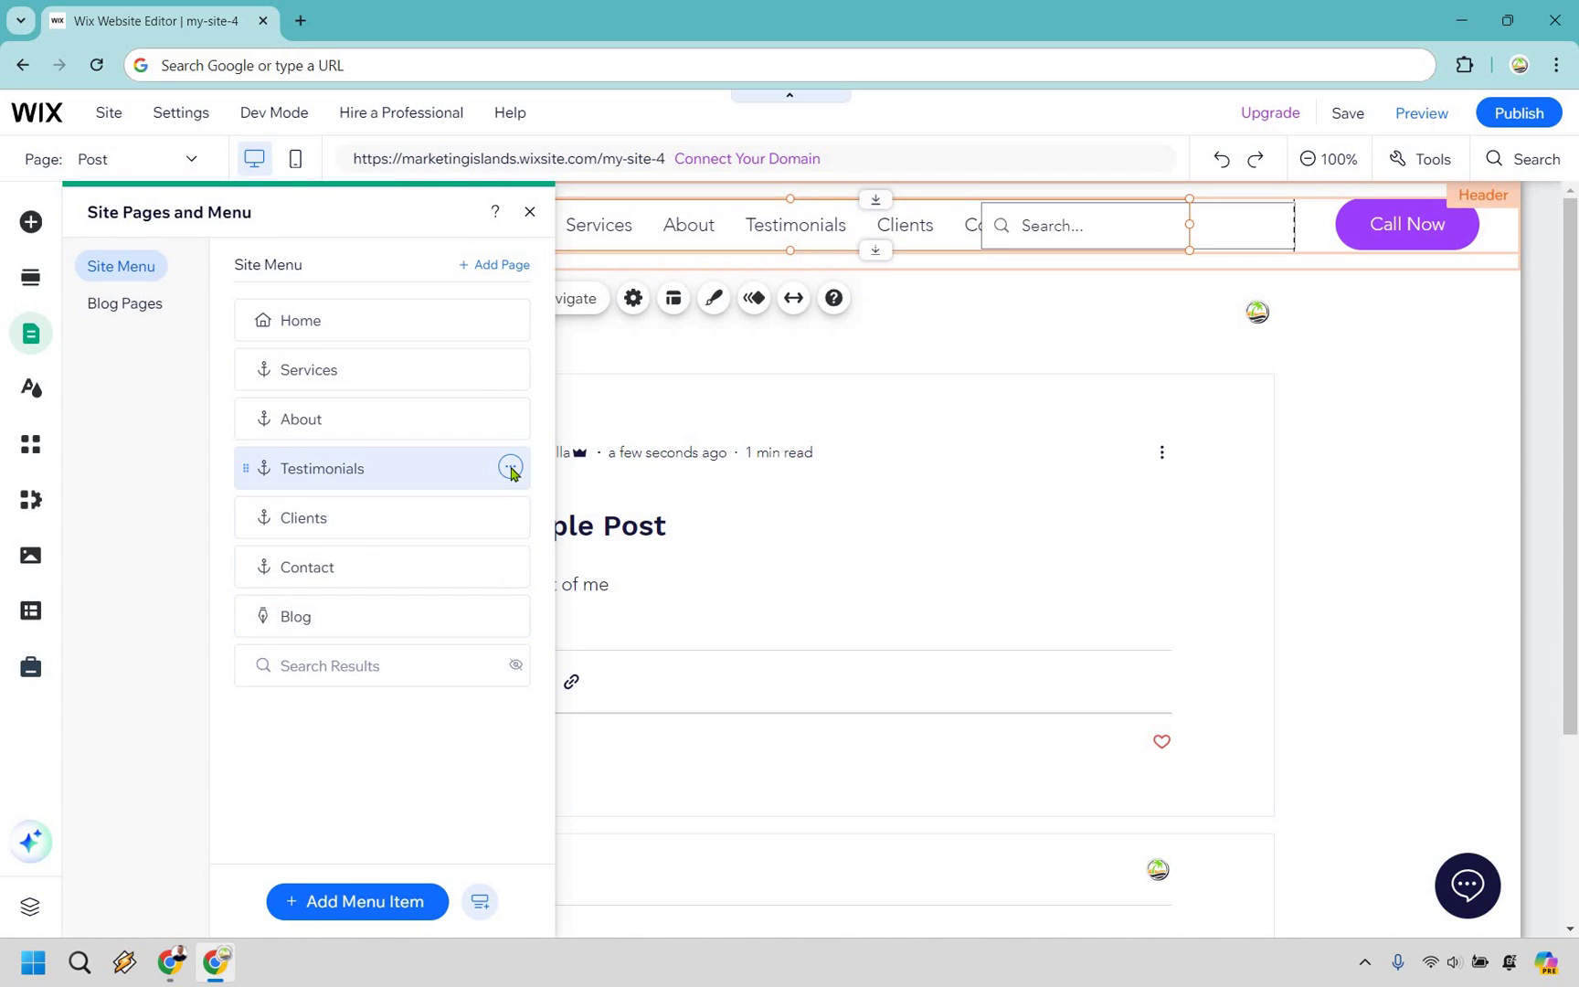
left_click(510, 467)
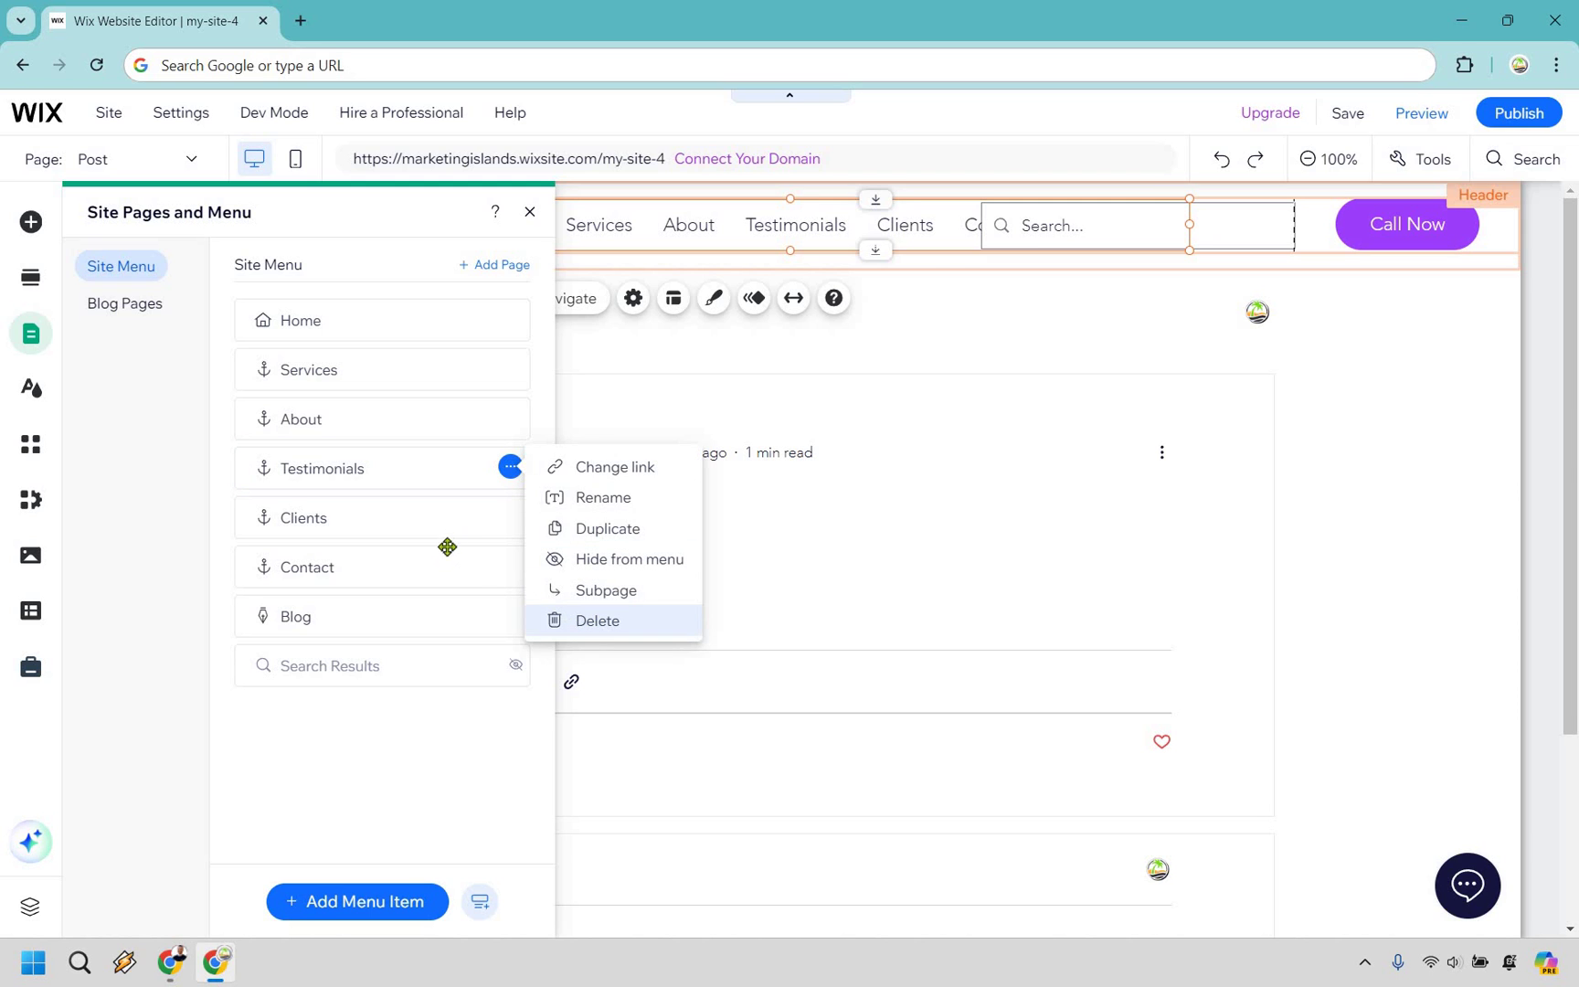
left_click(445, 484)
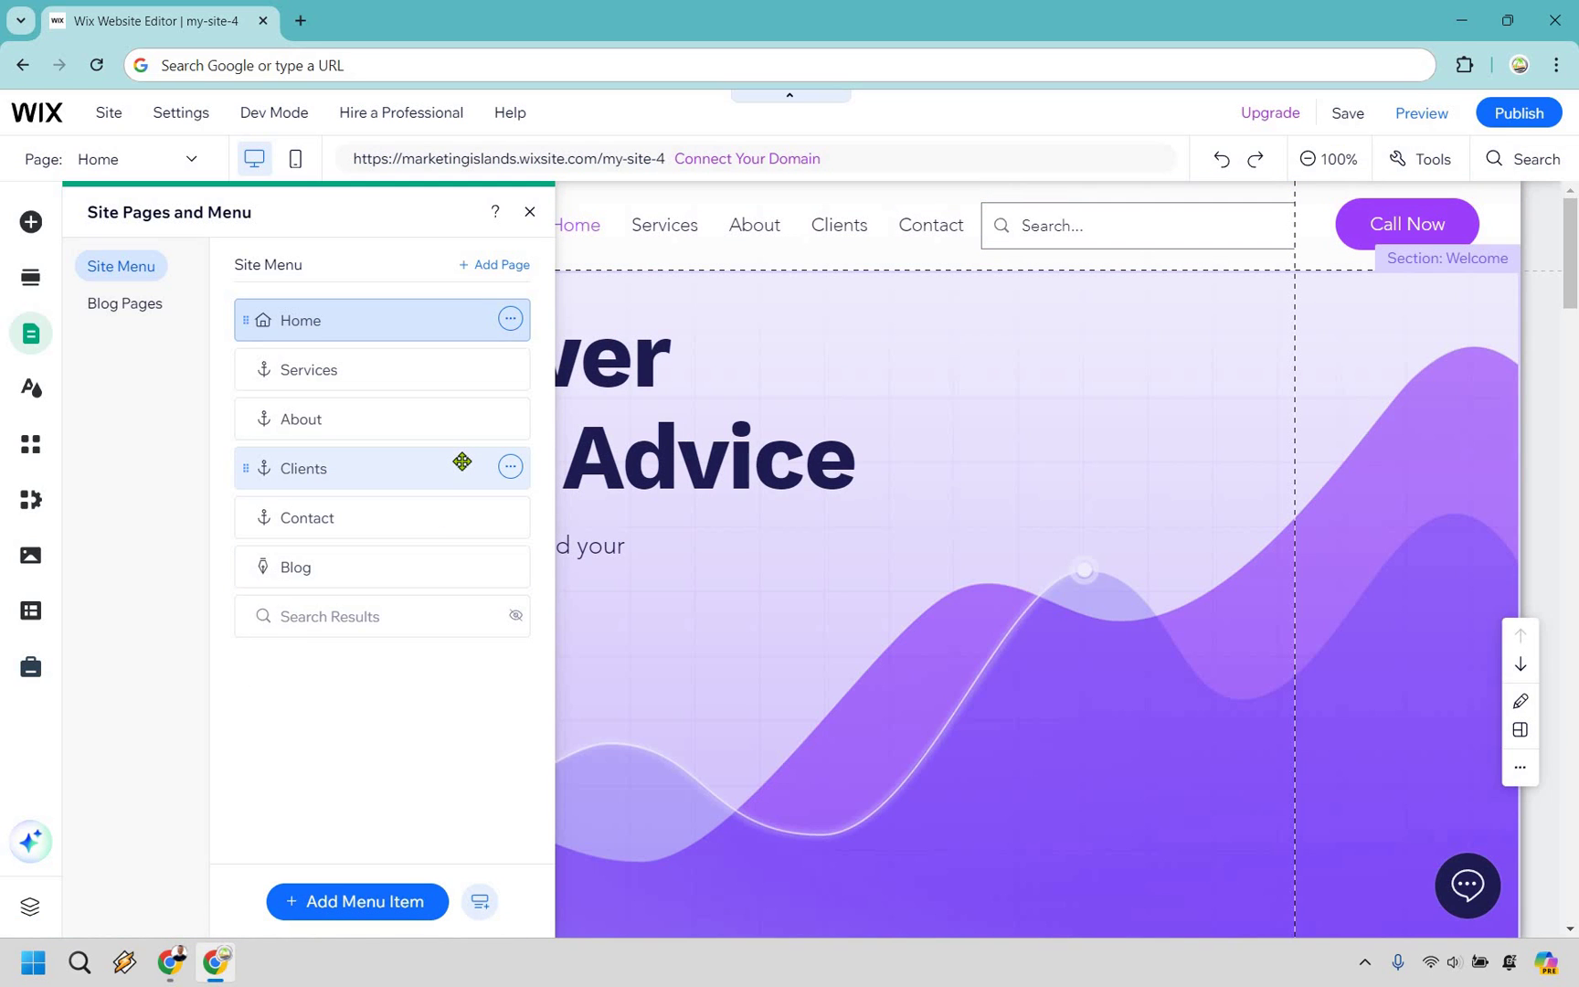
left_click(510, 417)
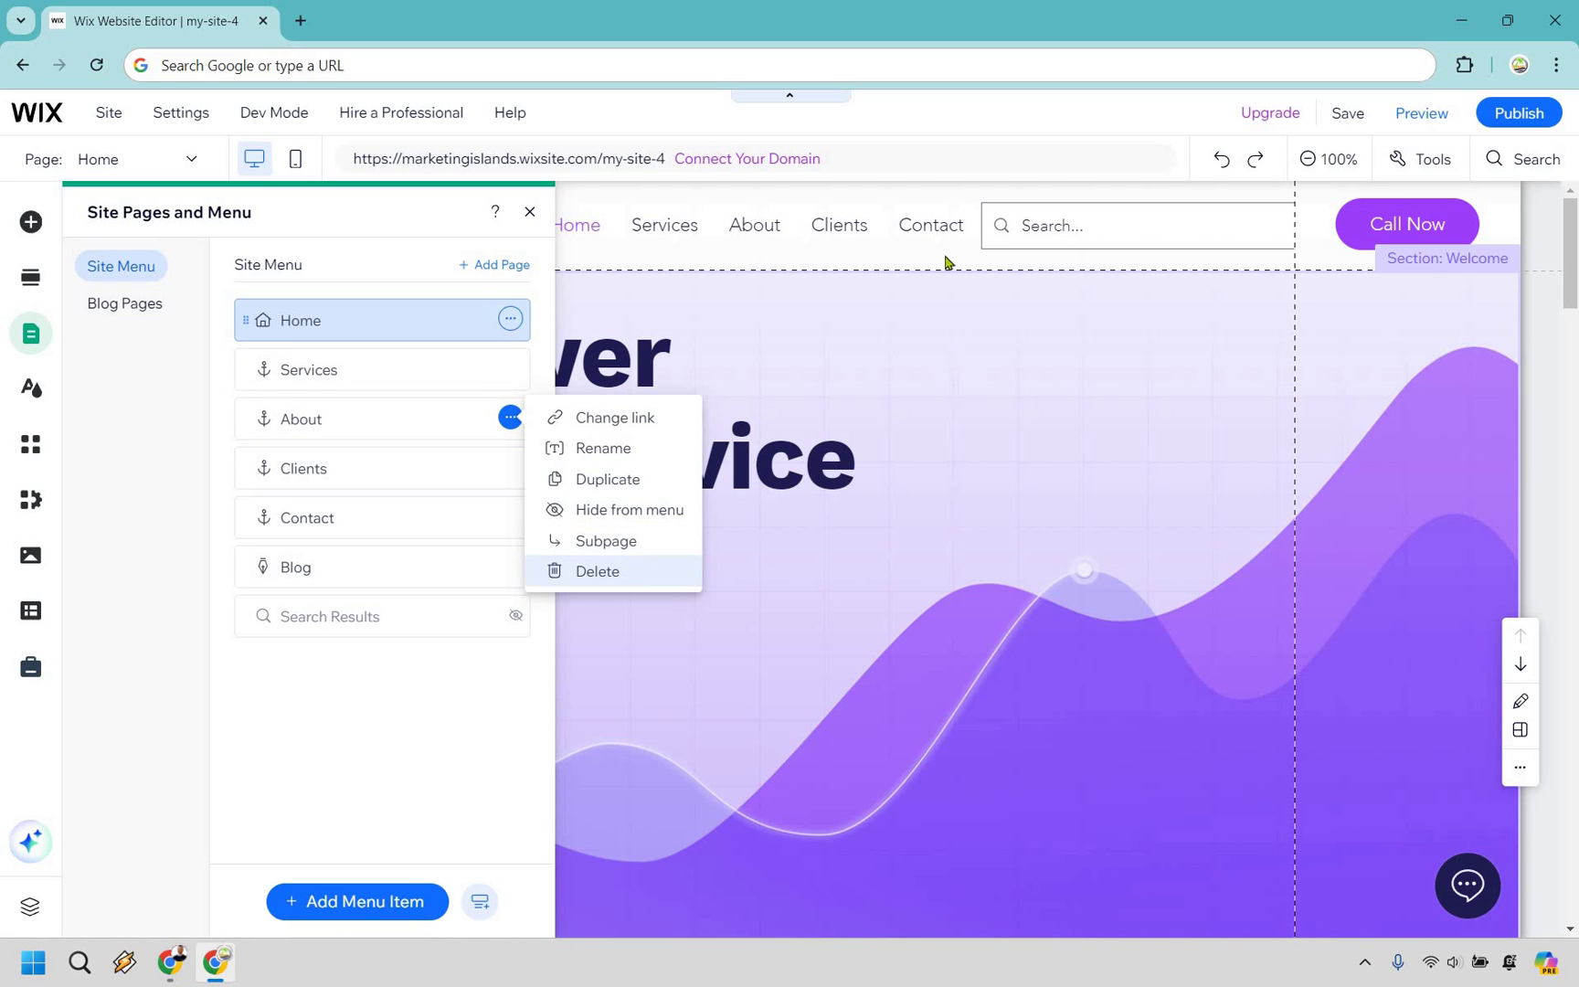
left_click(598, 571)
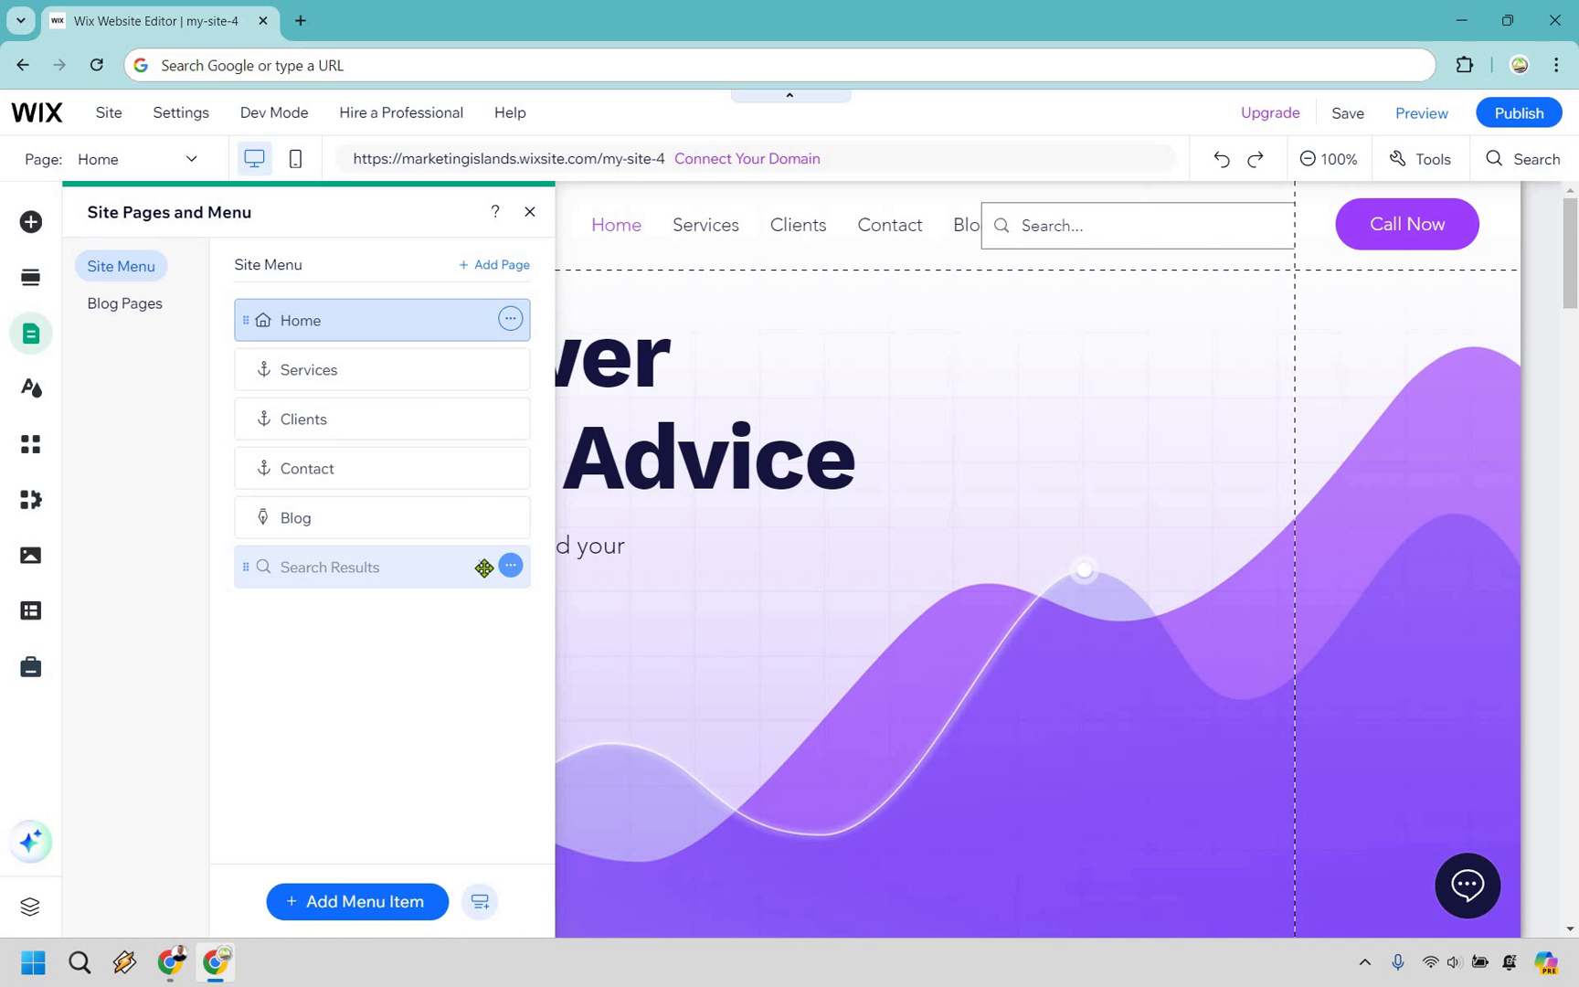
Step: Delete the Search Results page and confirm uninstalling the Wix Site Search app
left_click(515, 570)
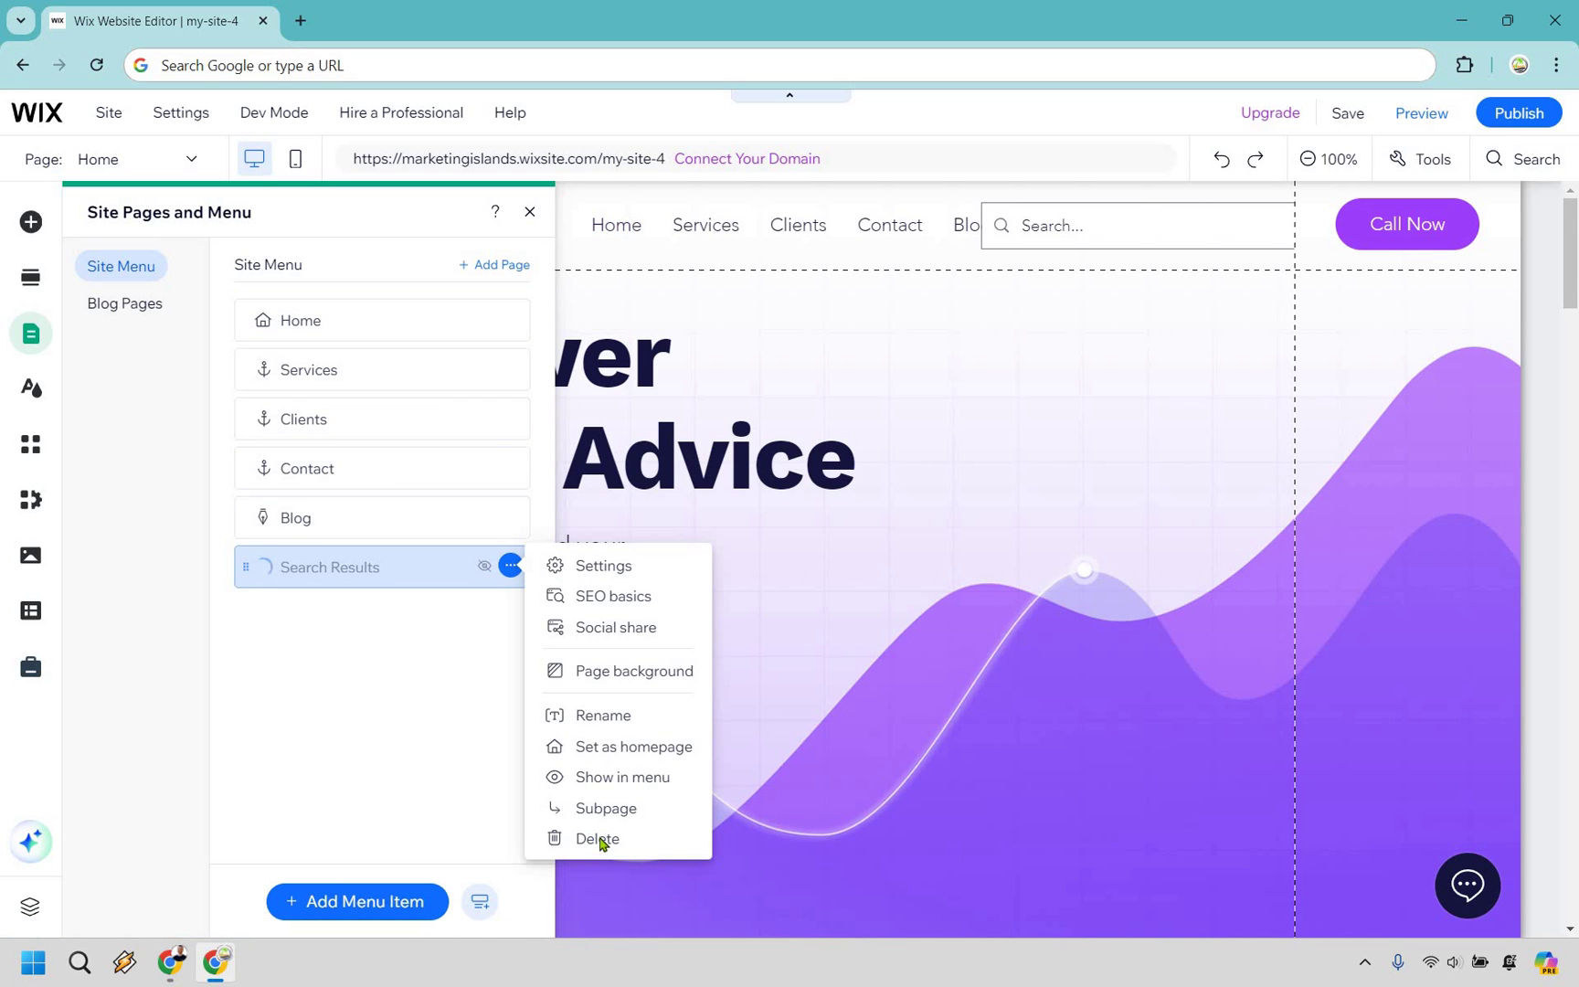
left_click(600, 842)
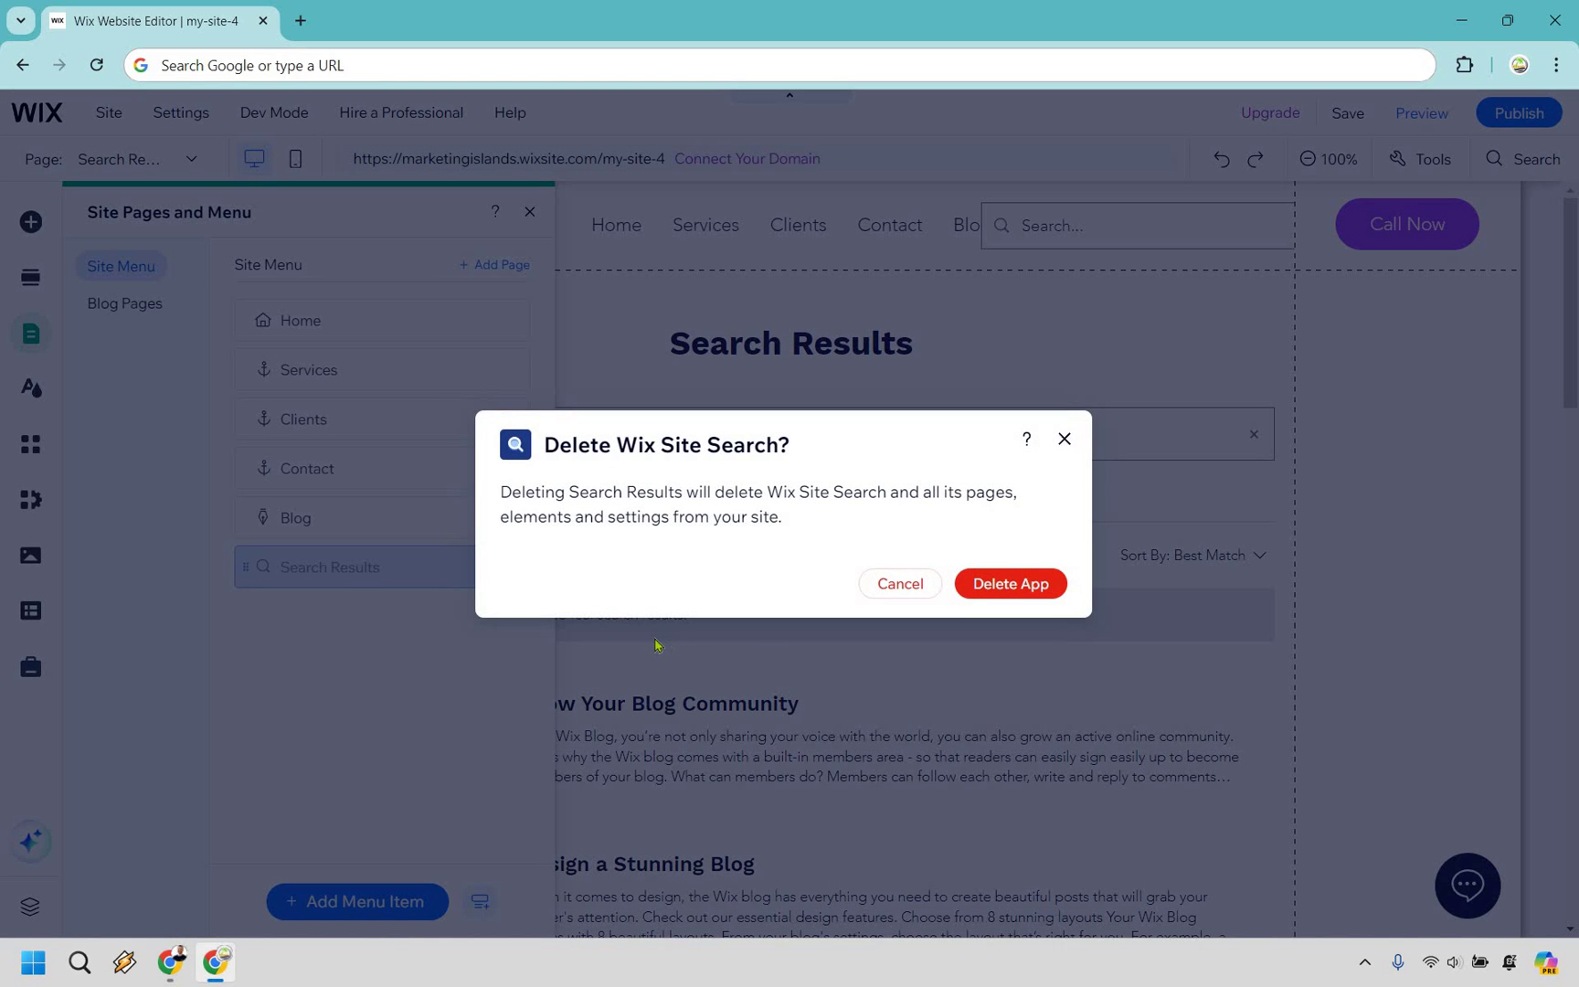
key("Return")
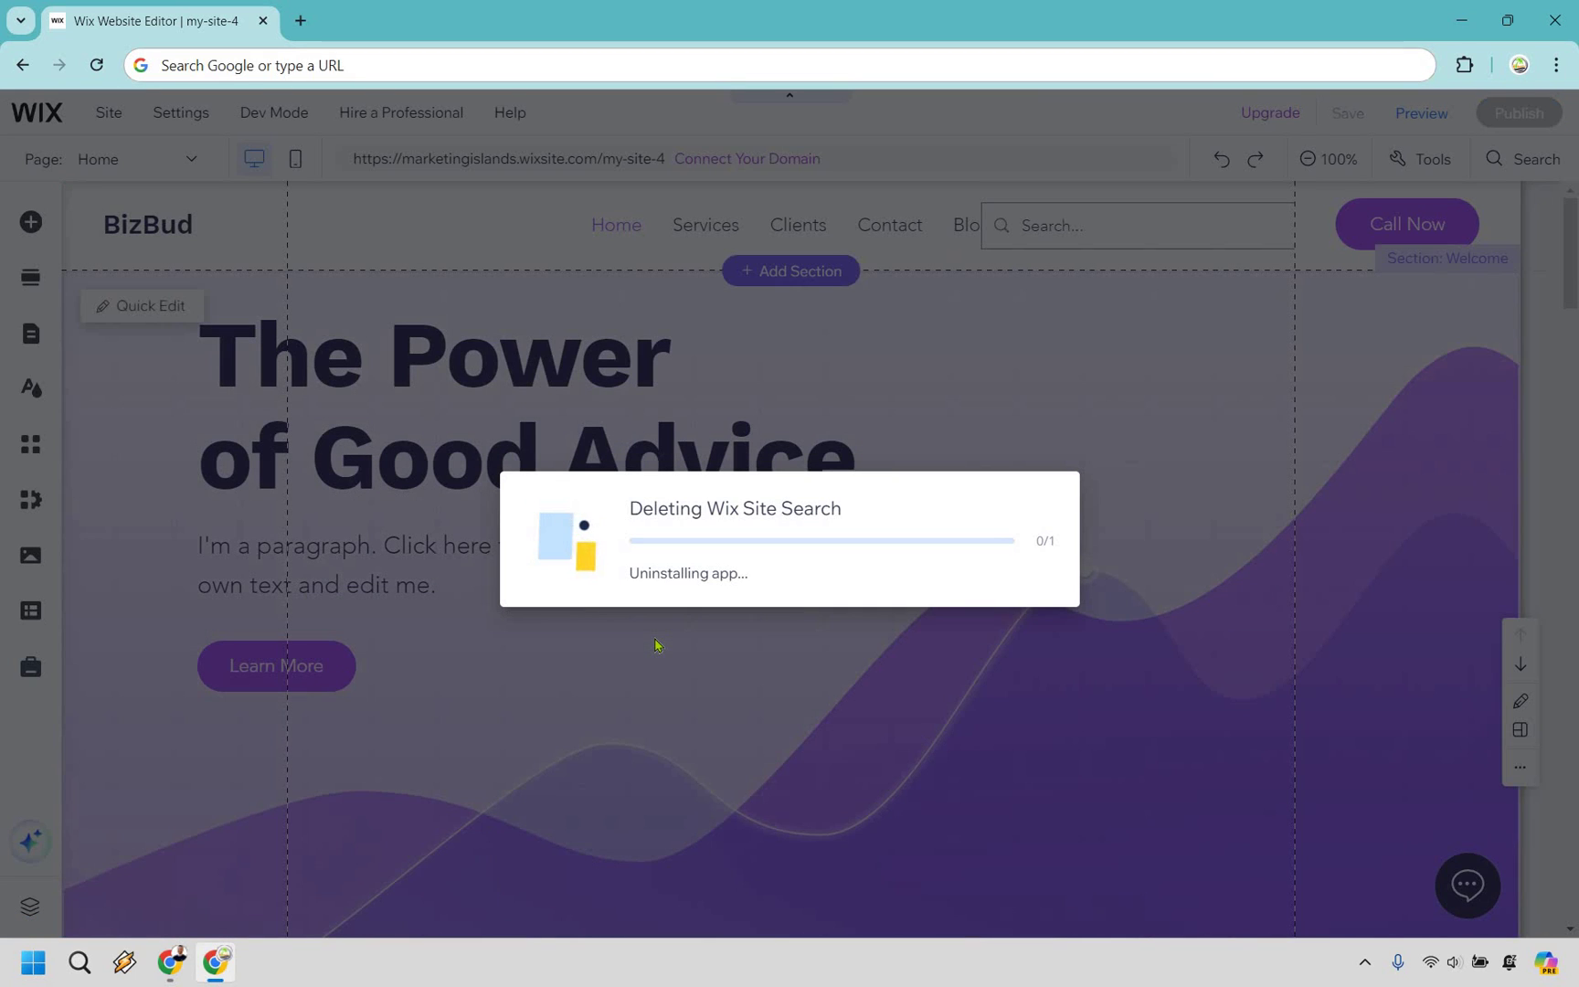